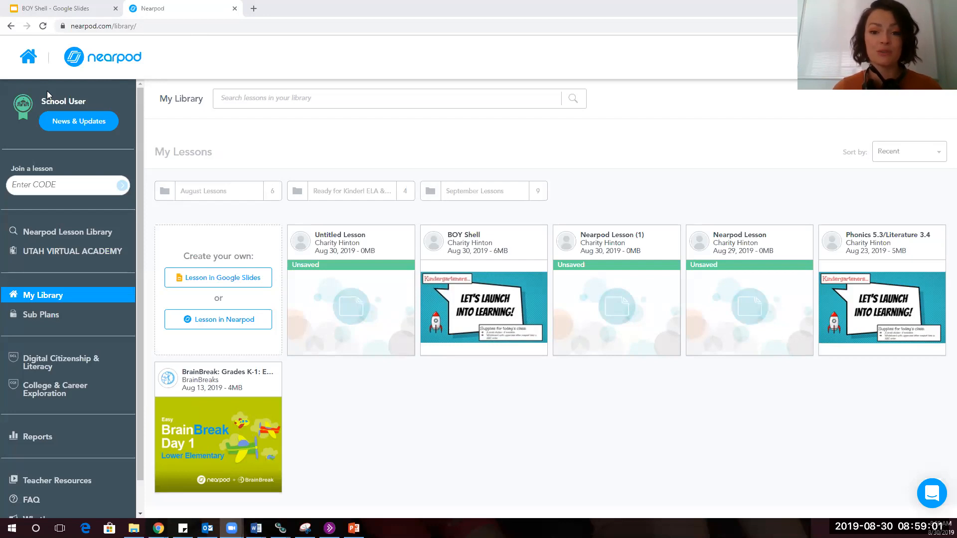
View the Nearpod Lesson Library's ready-made lessons and return to My Library.
left_click(70, 234)
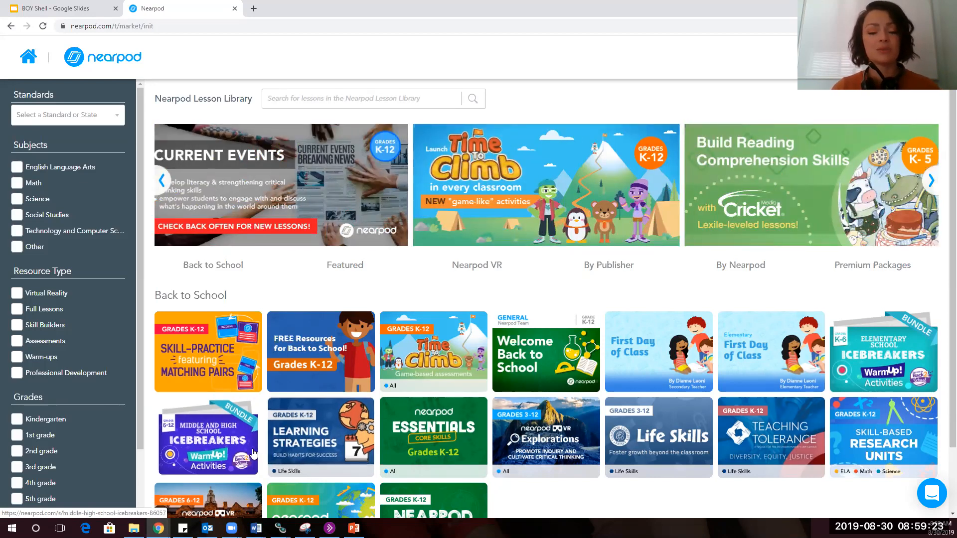
left_click(32, 60)
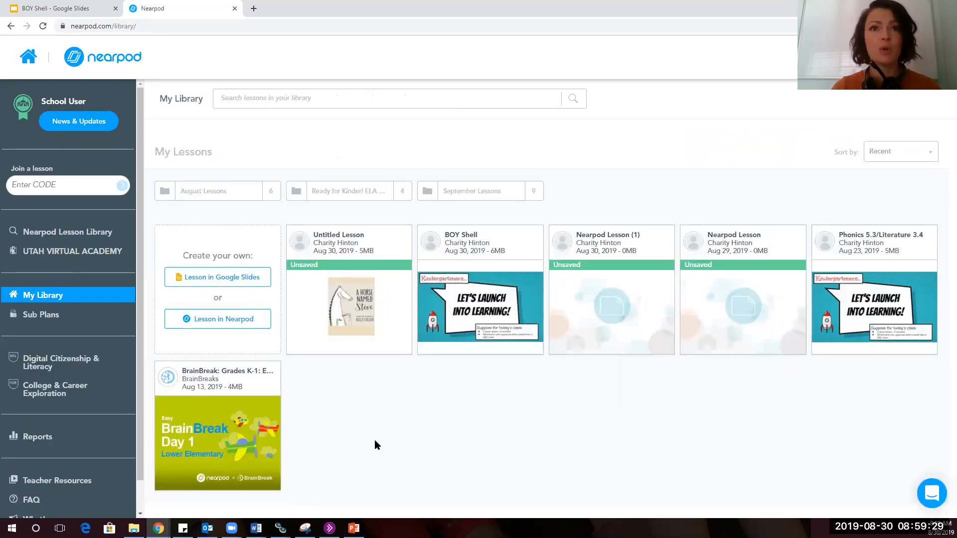
Create a new lesson in Nearpod and start a standard content slide in it.
left_click(231, 328)
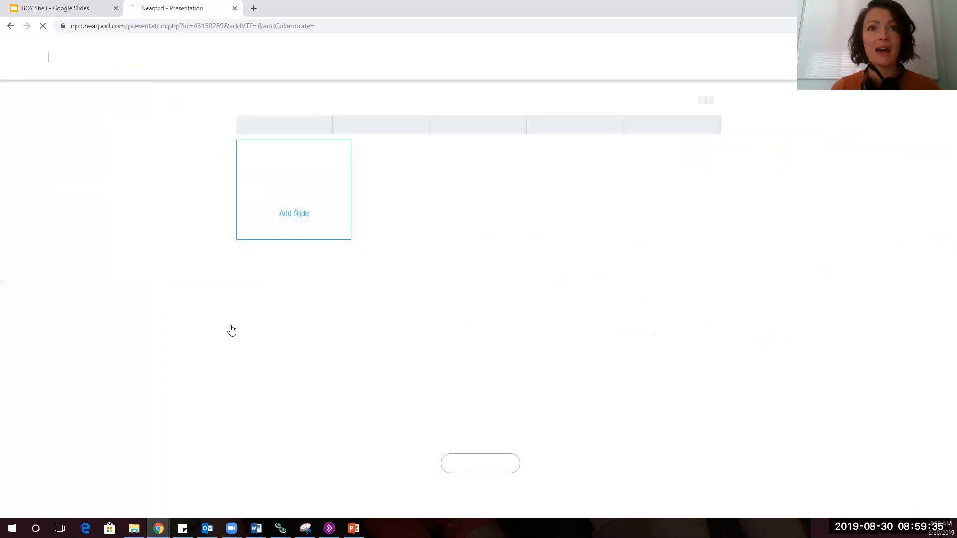
left_click(285, 201)
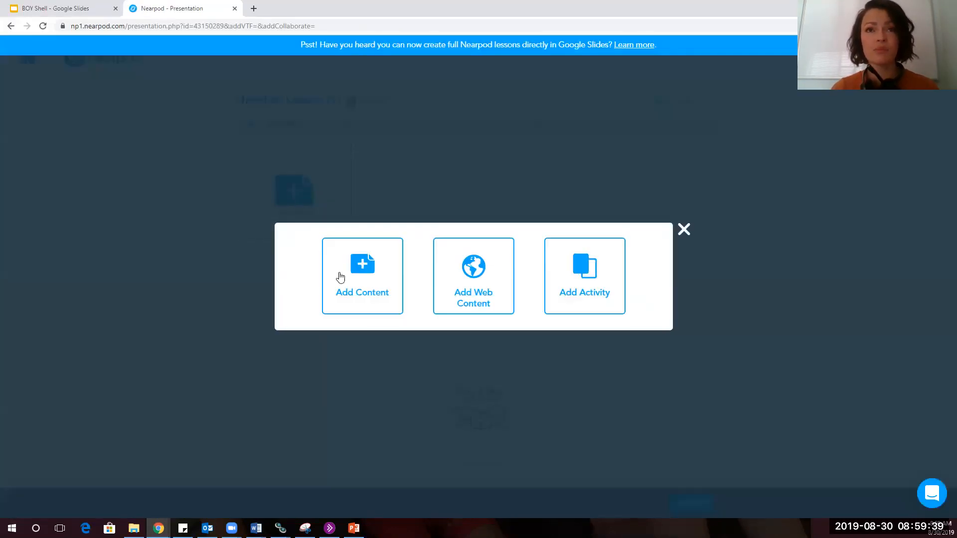
left_click(370, 289)
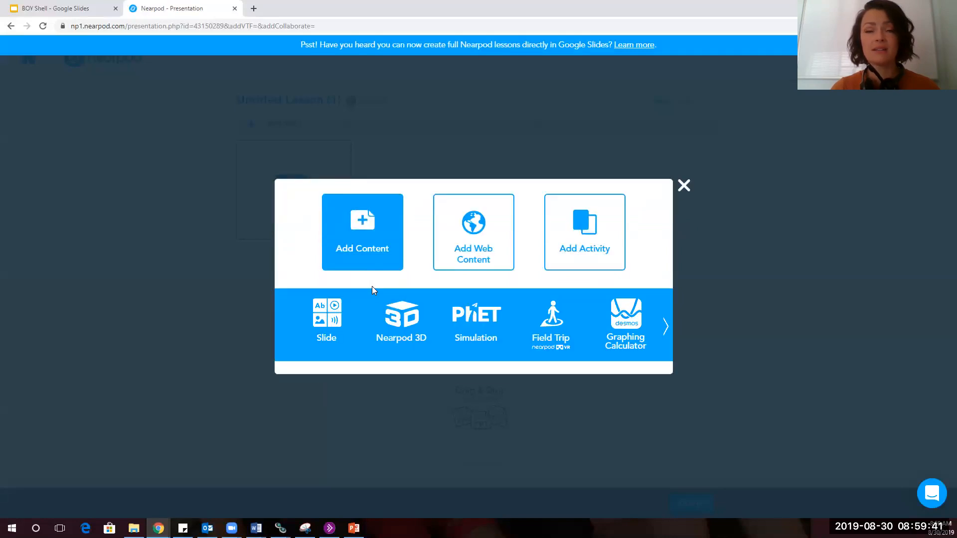
left_click(333, 328)
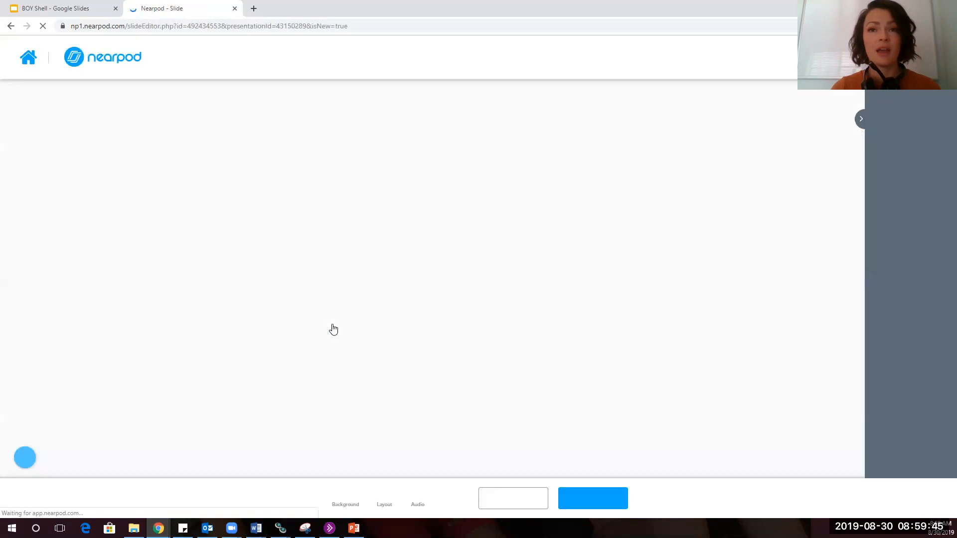
mouse_move(478, 272)
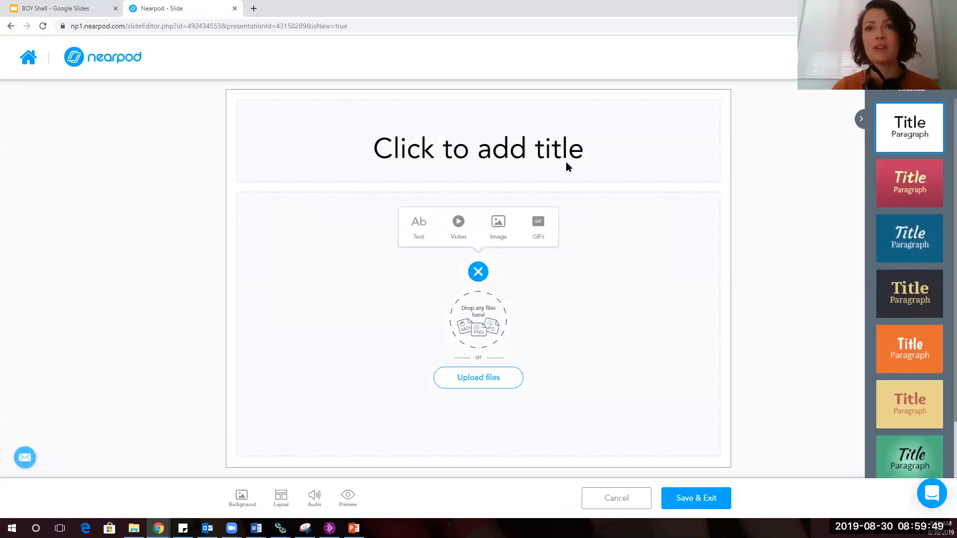
Check the video upload options for the slide without adding a video, and save the slide blank.
left_click(455, 234)
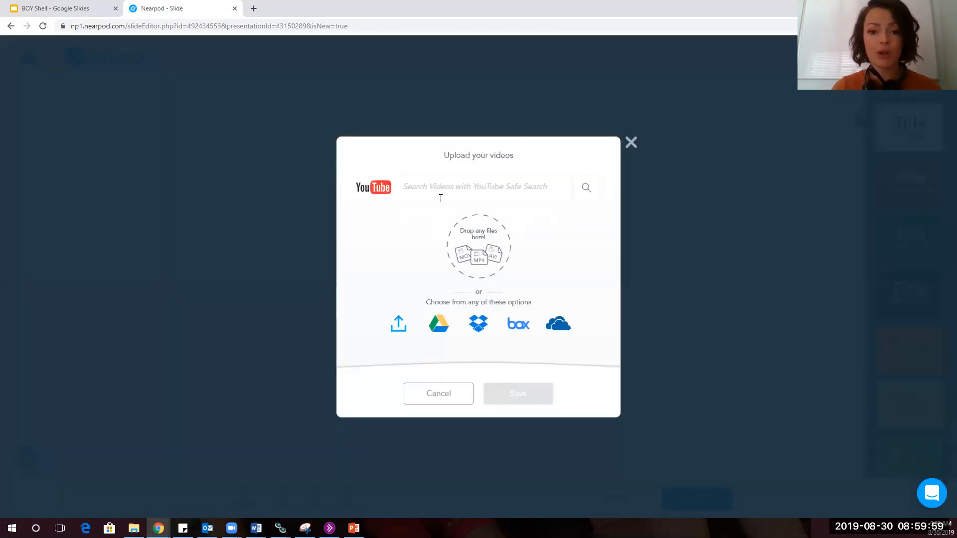
left_click(632, 144)
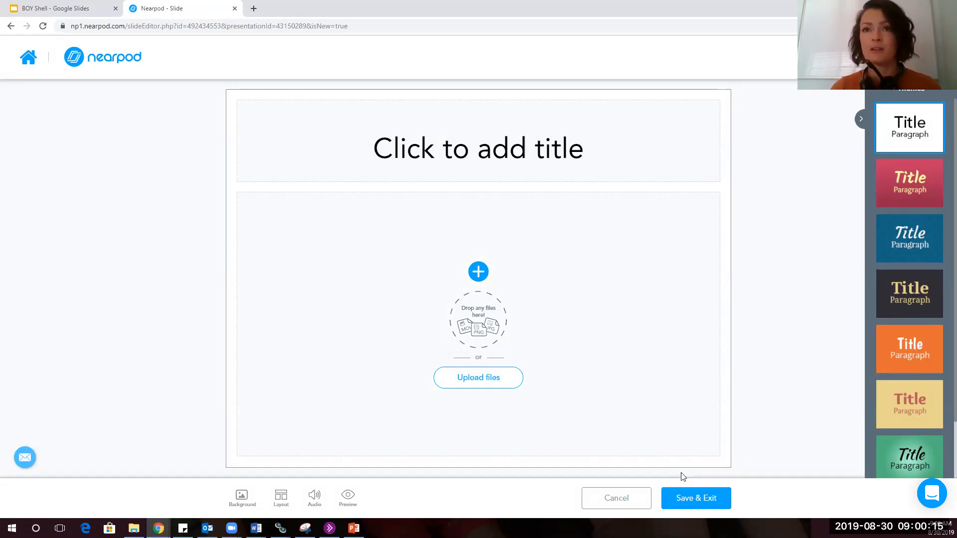
left_click(682, 498)
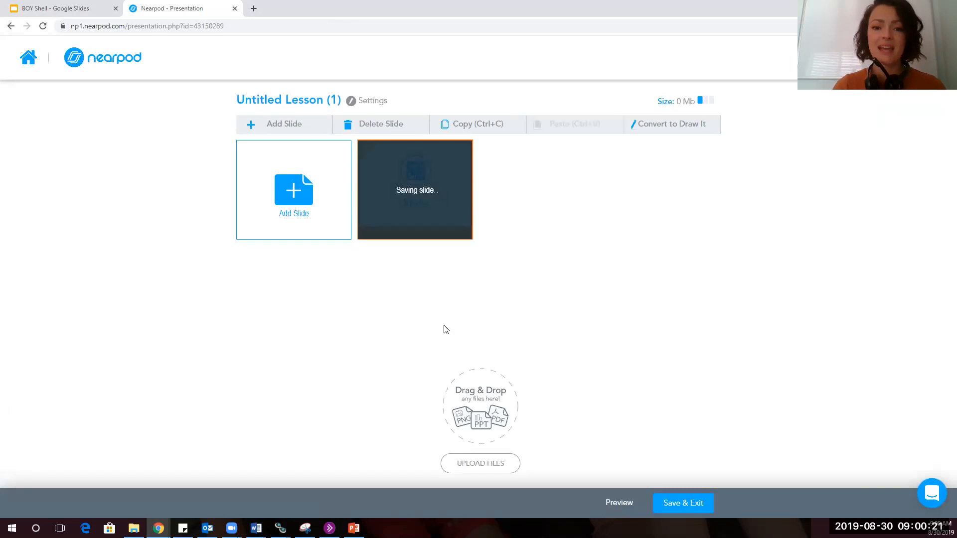
Review the content types offered for a new slide and the Web Content URL form, without adding any.
left_click(287, 197)
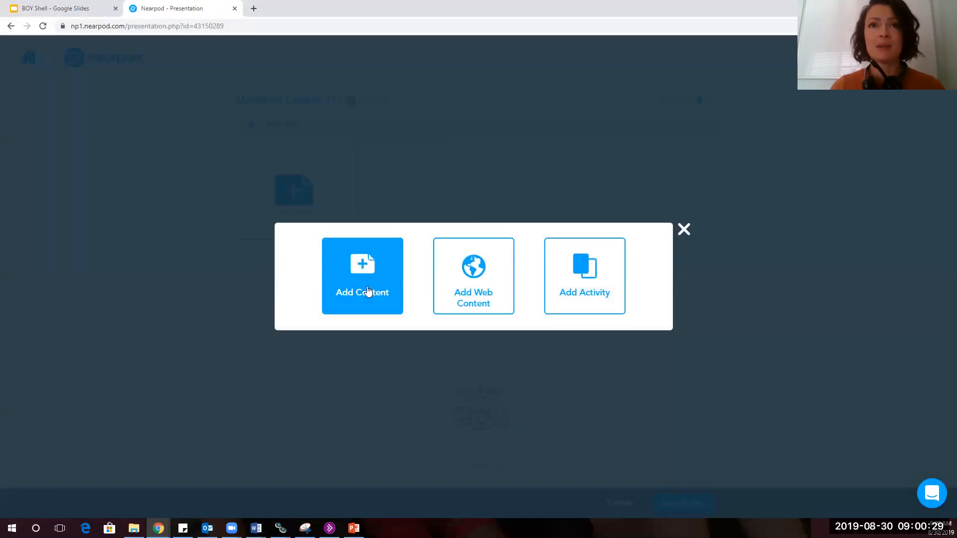
left_click(367, 291)
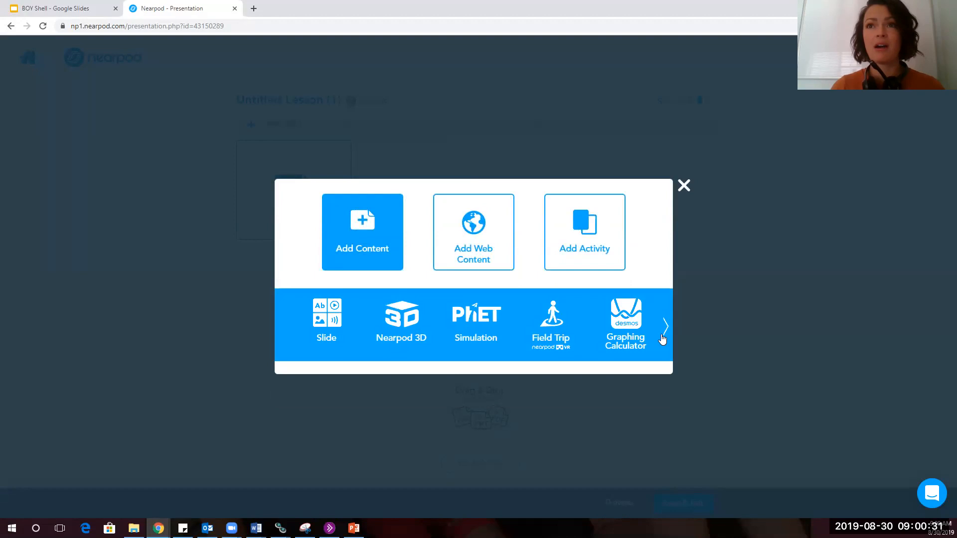
left_click(665, 337)
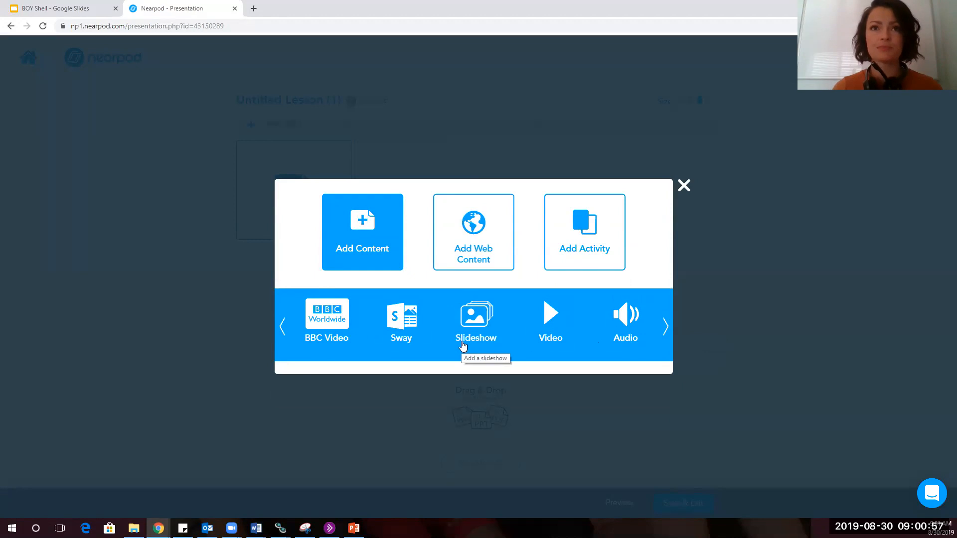
left_click(282, 328)
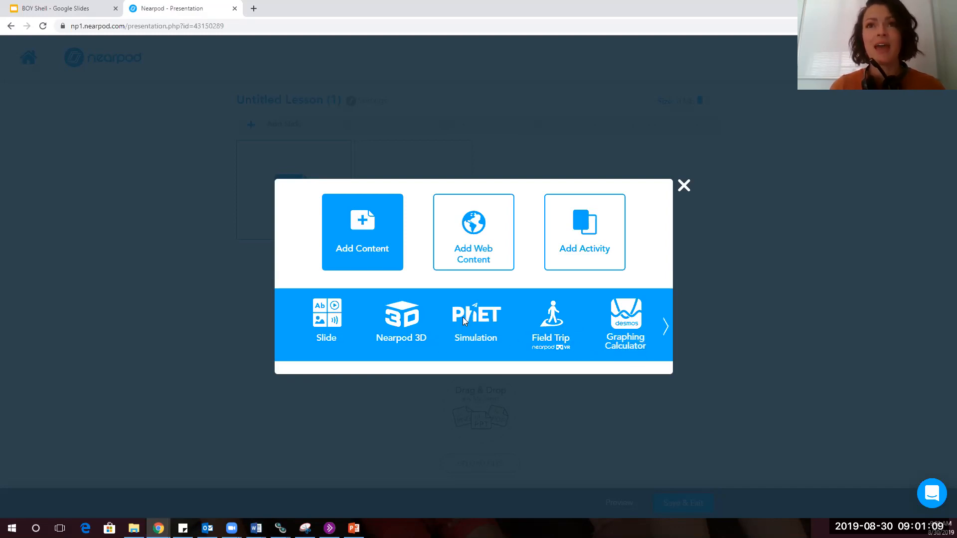
left_click(480, 246)
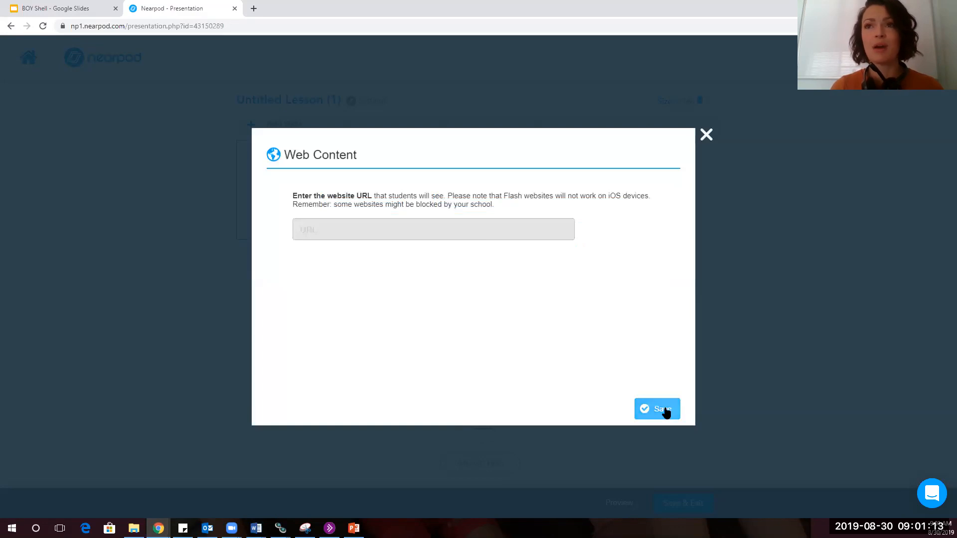
left_click(706, 136)
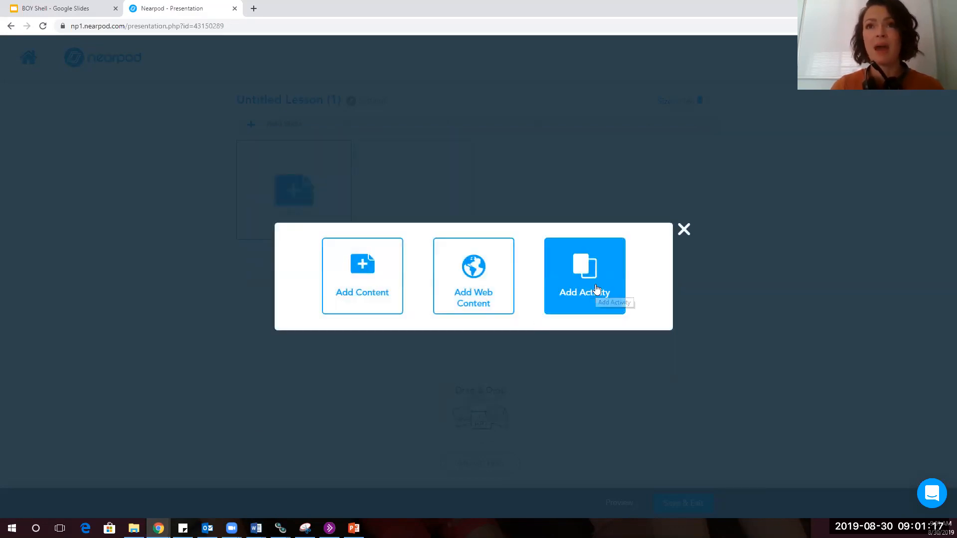
Examine the Matching Pairs activity and its pair editor, and leave without saving.
left_click(597, 289)
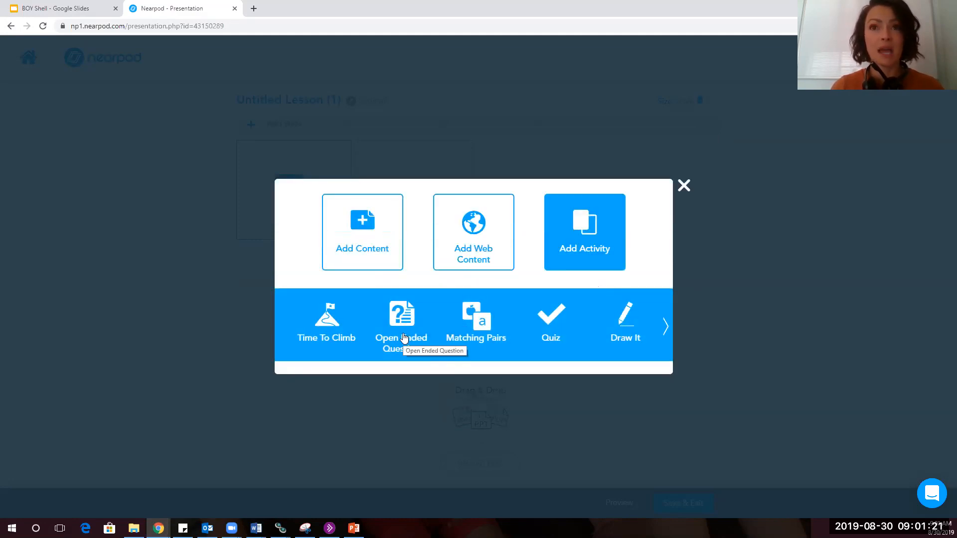
left_click(480, 325)
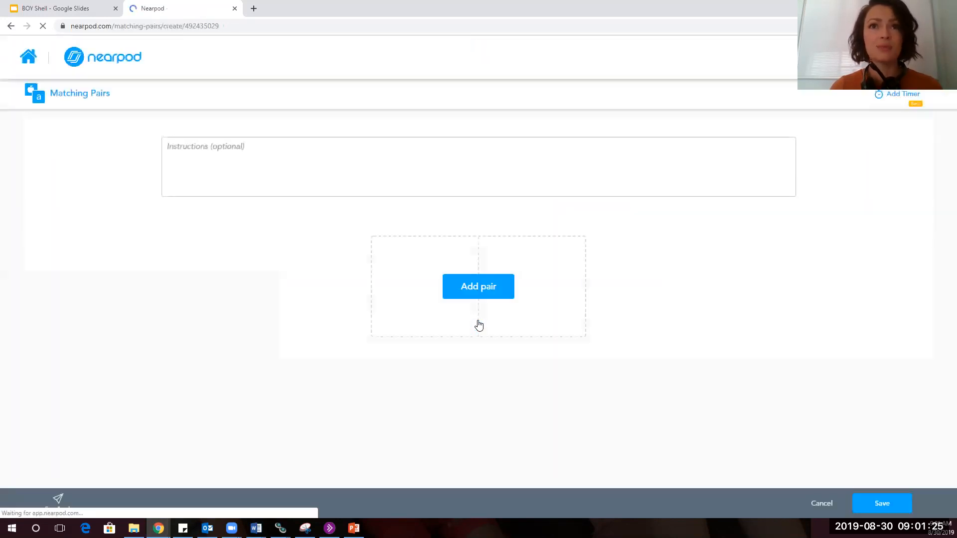
left_click(484, 291)
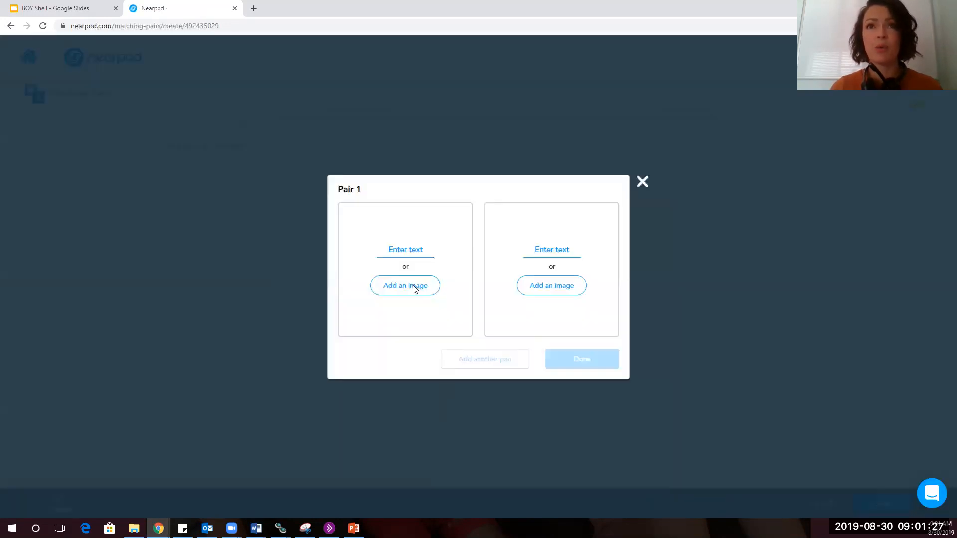
left_click(642, 183)
left_click(828, 504)
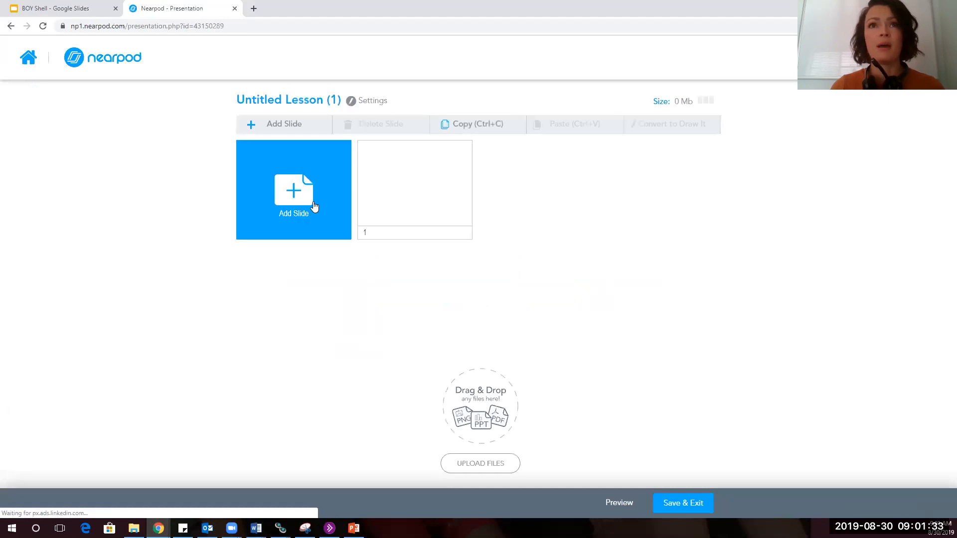
Examine the remaining activity types and the Poll question editor, and leave without saving.
left_click(319, 207)
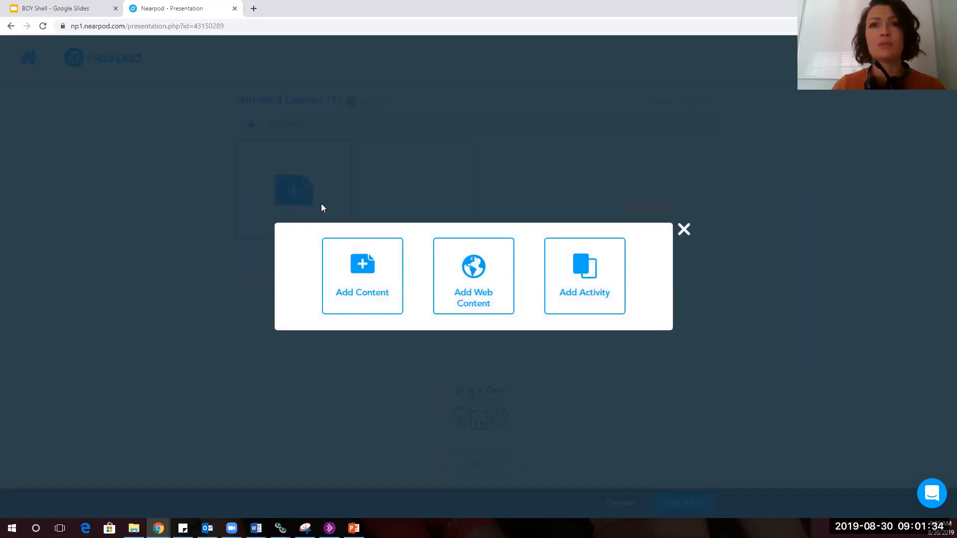
left_click(589, 269)
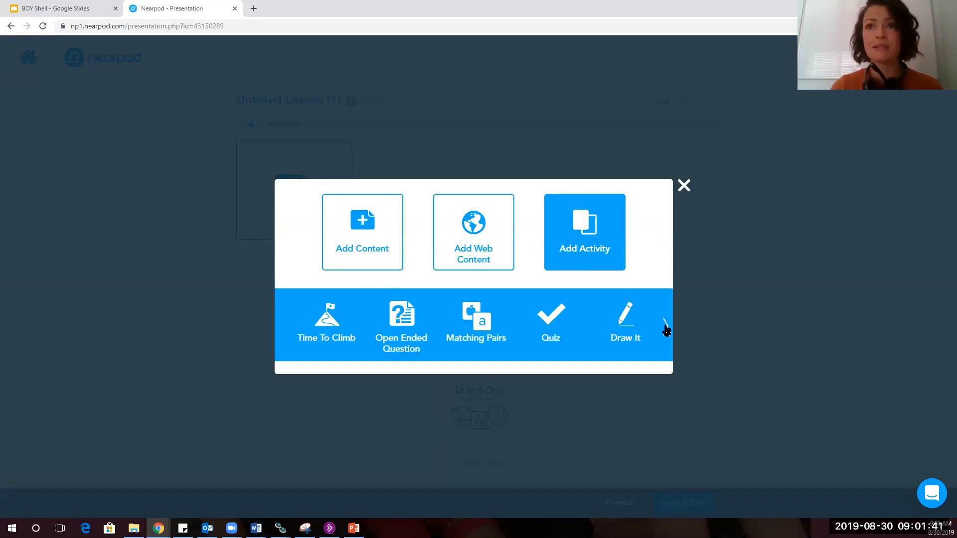
left_click(666, 329)
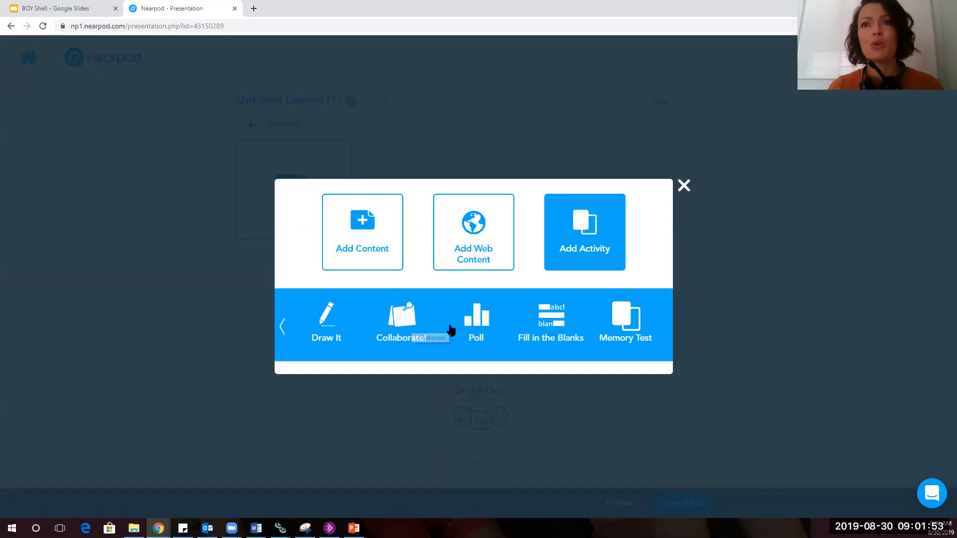
left_click(480, 335)
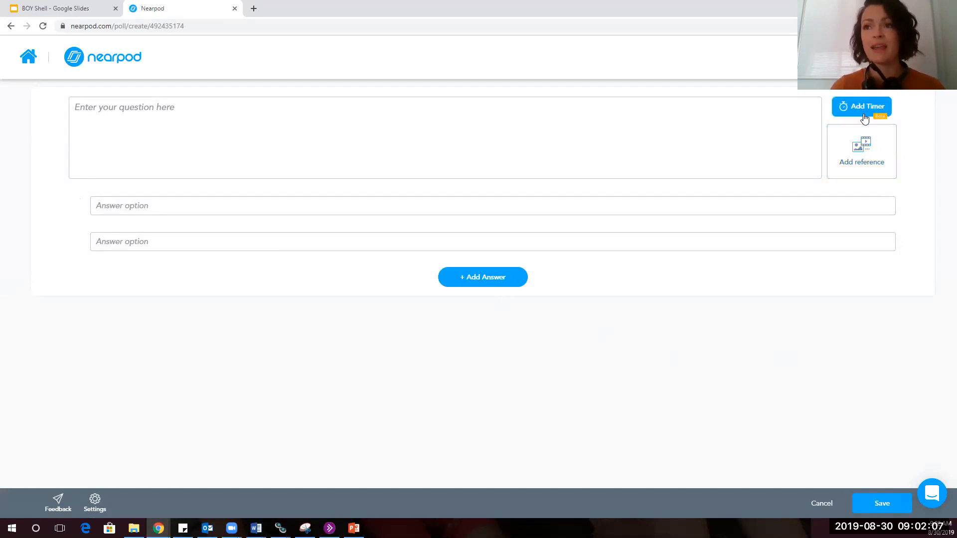
left_click(823, 504)
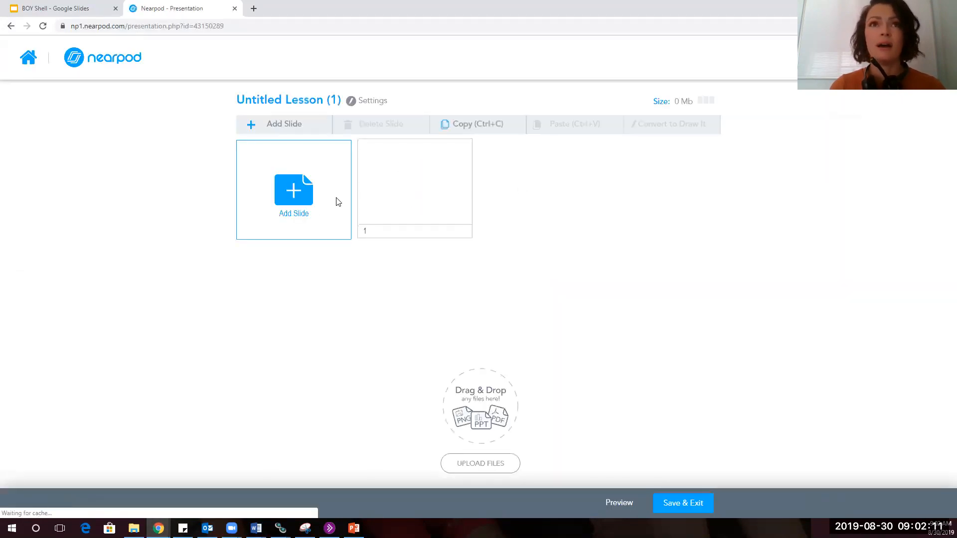
Start a Fill in the Blanks activity on a new slide with the text "The cat has a hat.".
left_click(293, 192)
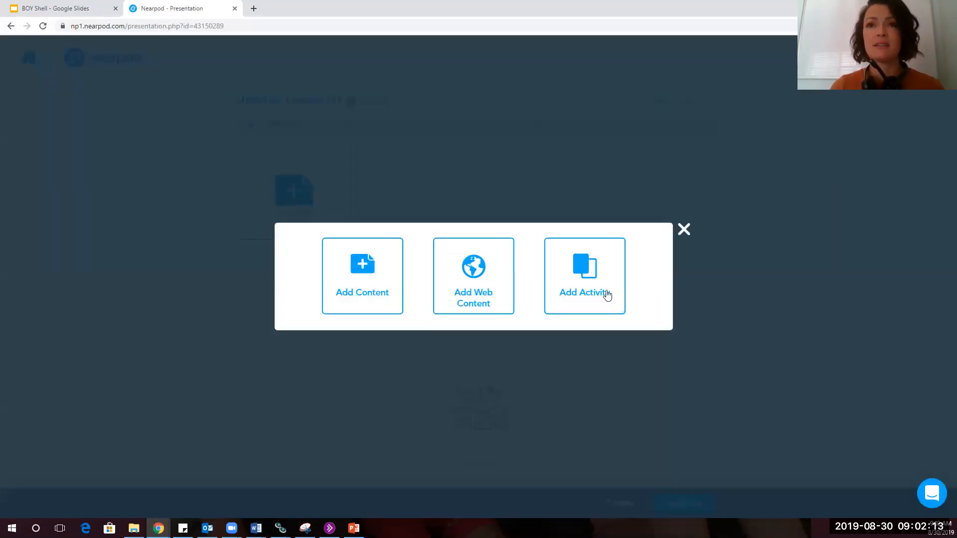
left_click(589, 292)
left_click(666, 326)
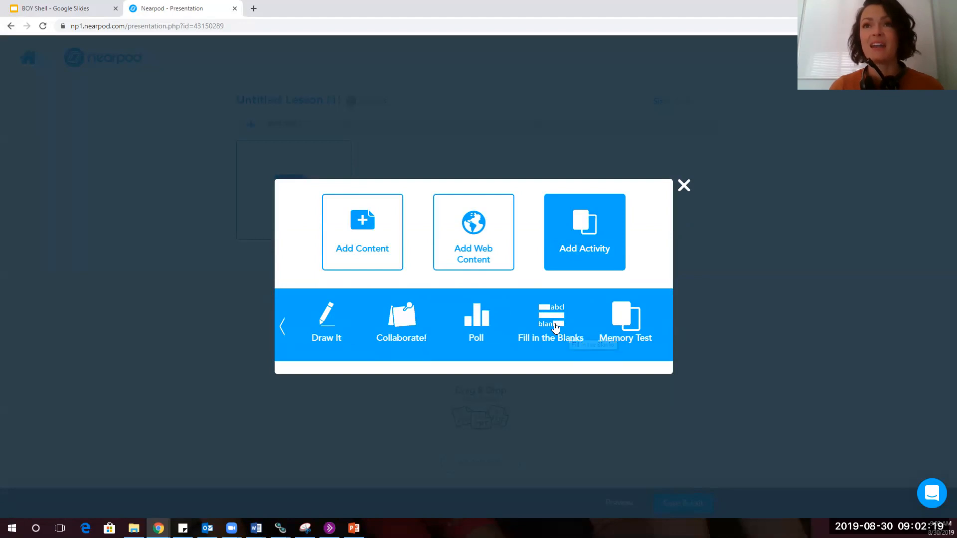
left_click(552, 326)
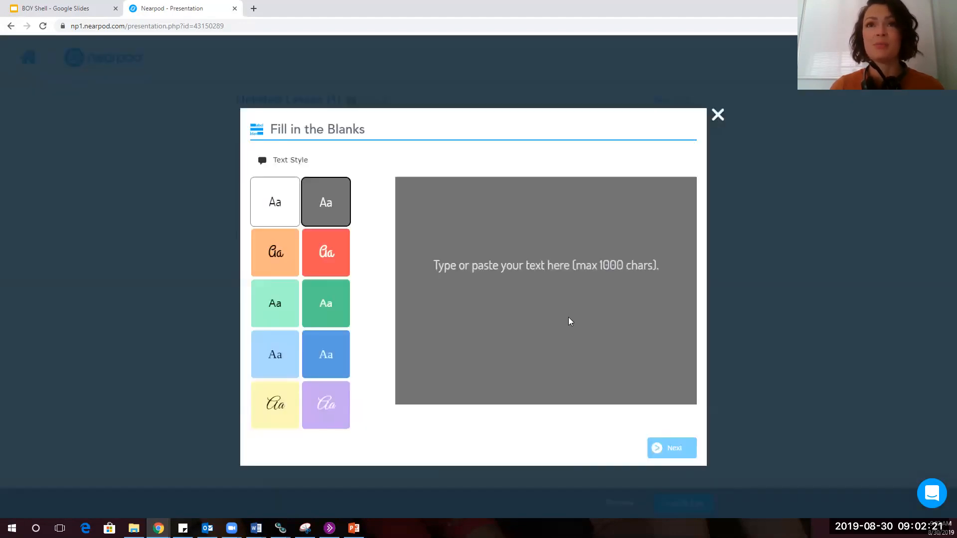
left_click(496, 267)
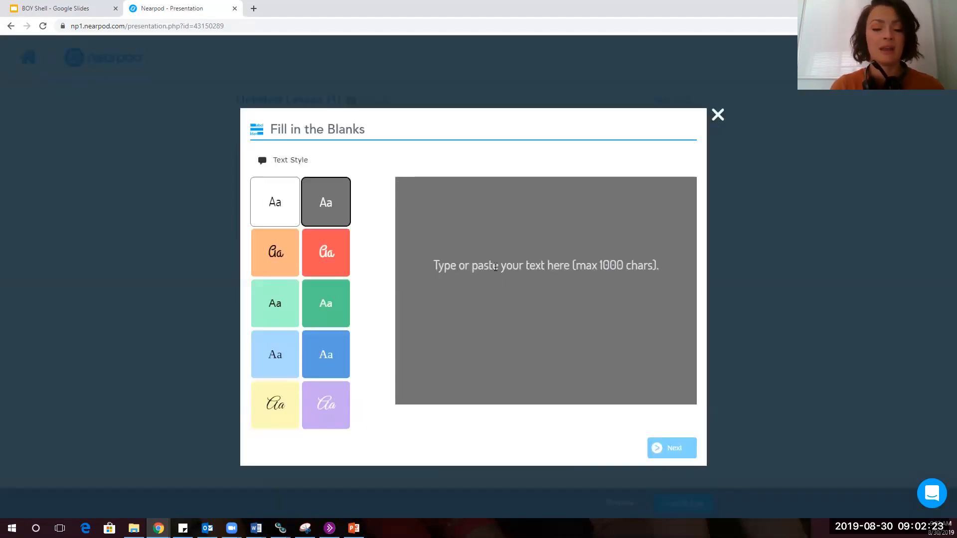
type("The cat ")
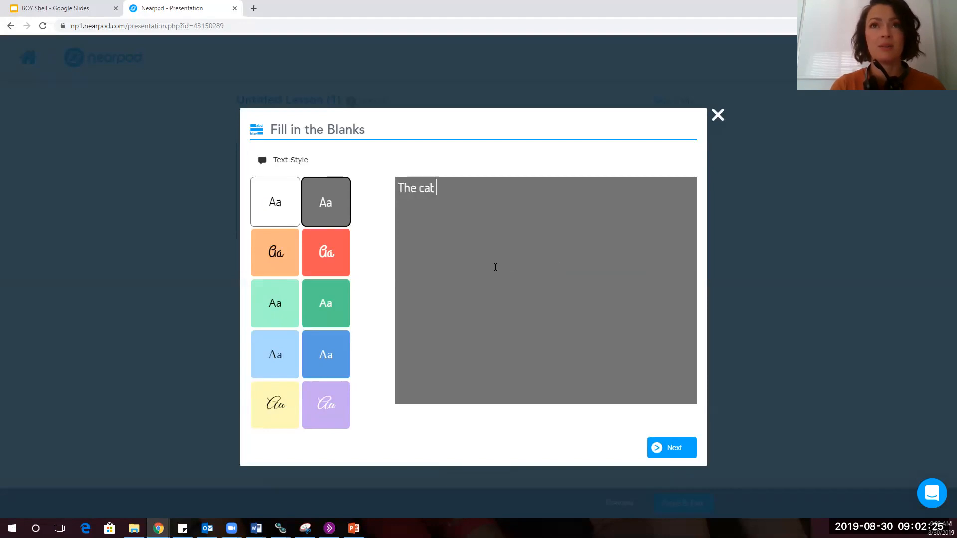
type("has a ")
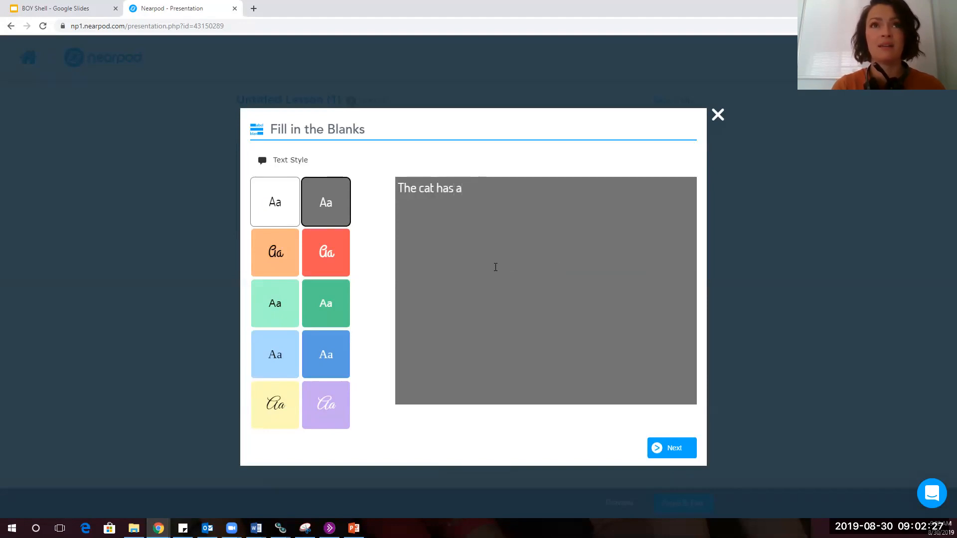
type("hat.")
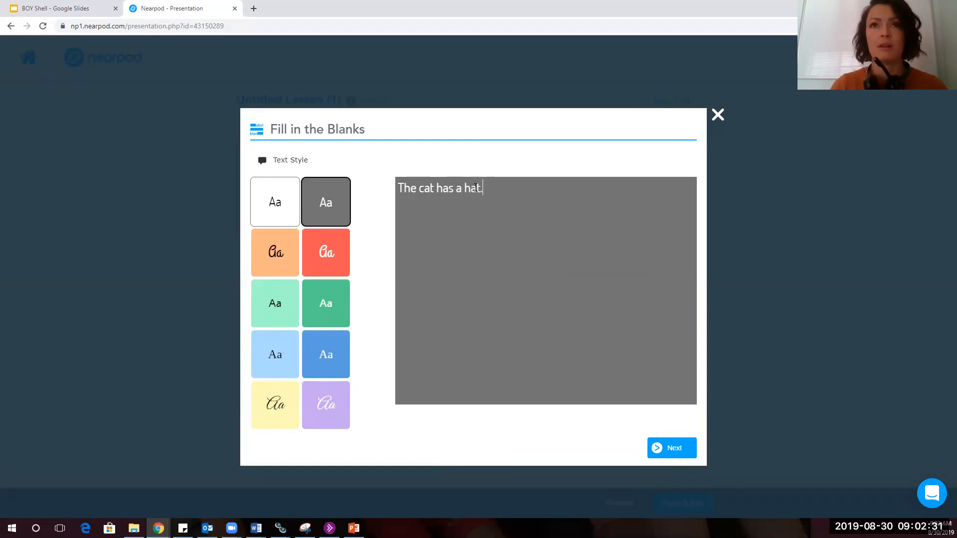
Make "hat." the blank word in the sentence and add the finished Fill in the Blanks activity to the lesson.
left_click(670, 448)
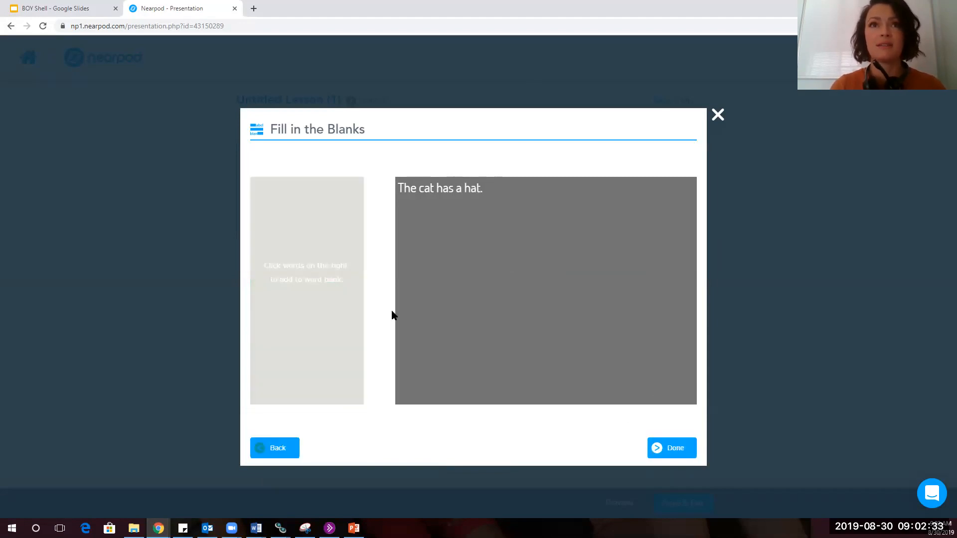
left_click(471, 189)
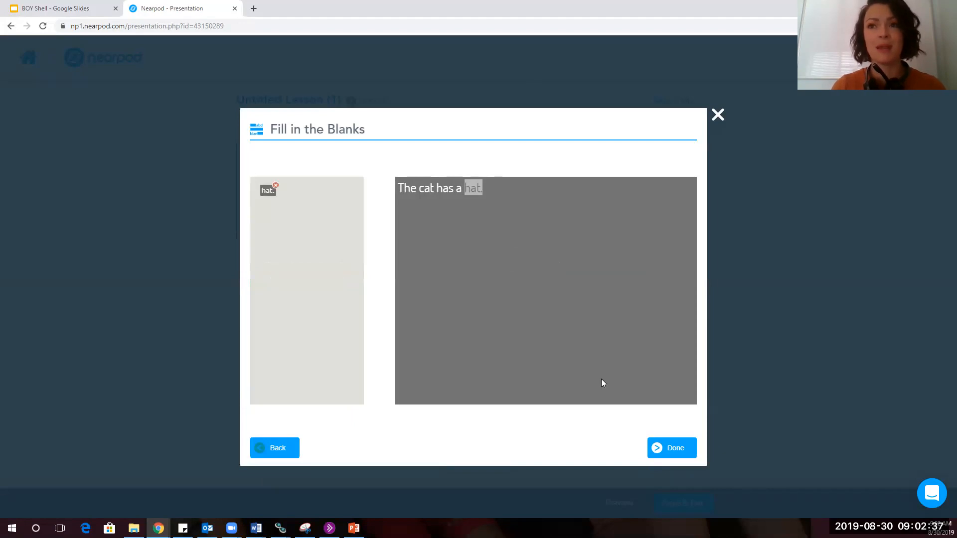
left_click(664, 451)
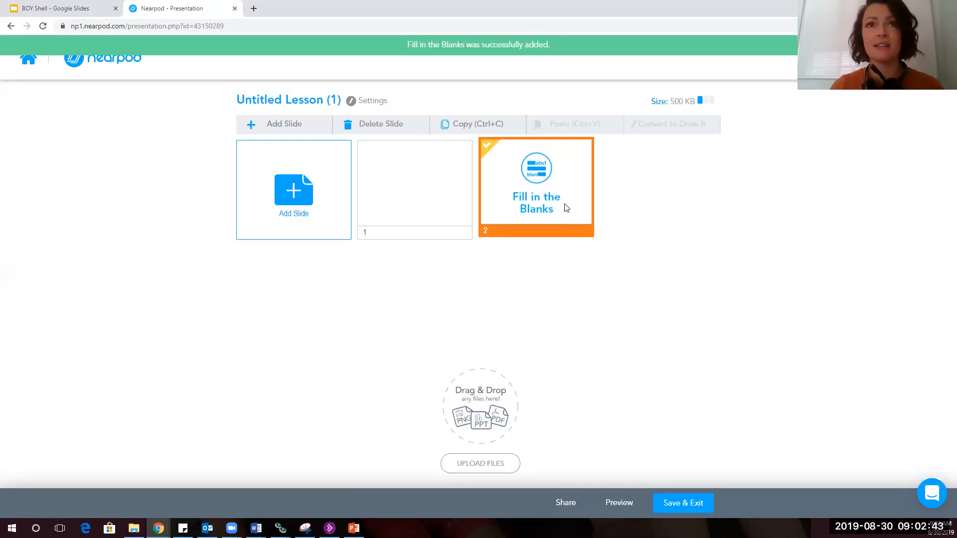
Examine the full list of activity types for a new slide and leave without adding one.
left_click(294, 192)
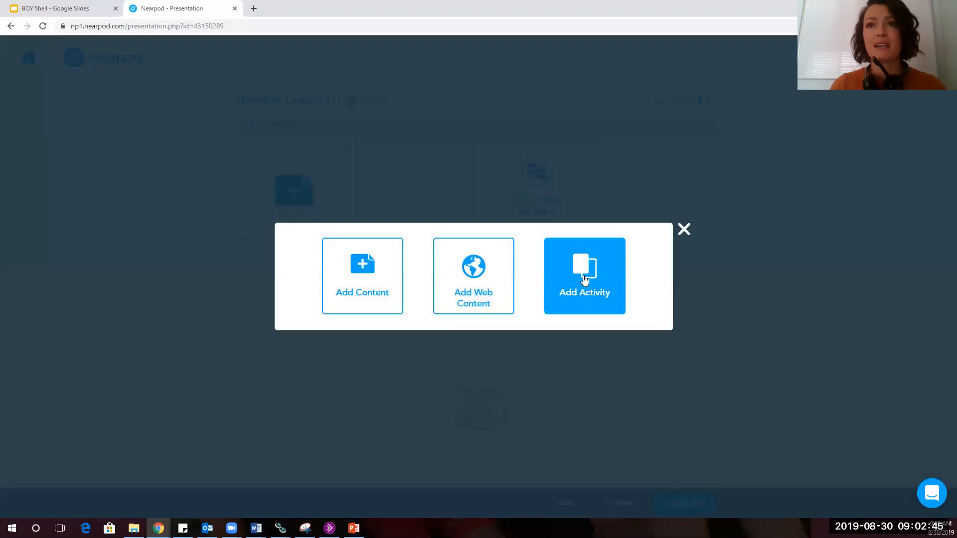
left_click(585, 281)
left_click(668, 326)
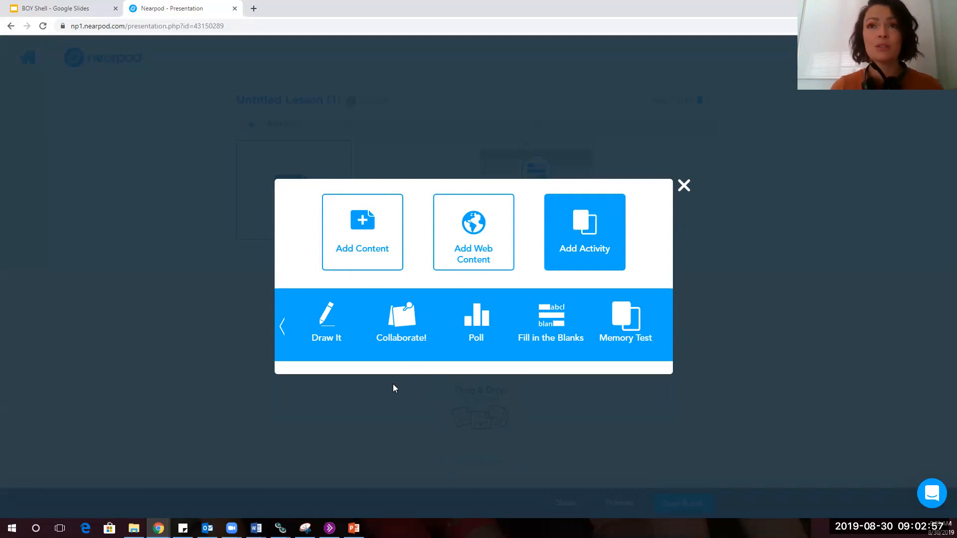
left_click(283, 329)
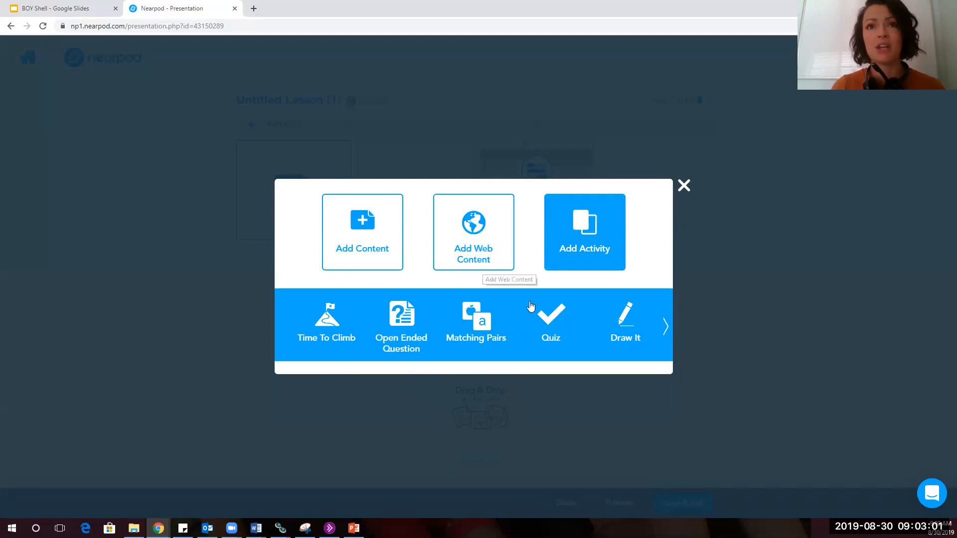
left_click(683, 187)
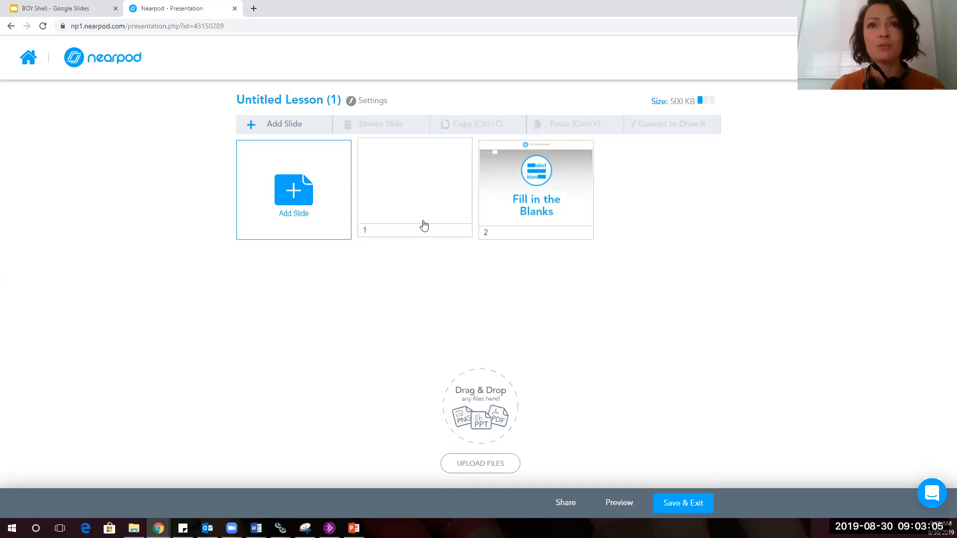
Try recording audio on blank slide 1 with the audio recorder and discard the slide's changes.
left_click(425, 225)
left_click(409, 201)
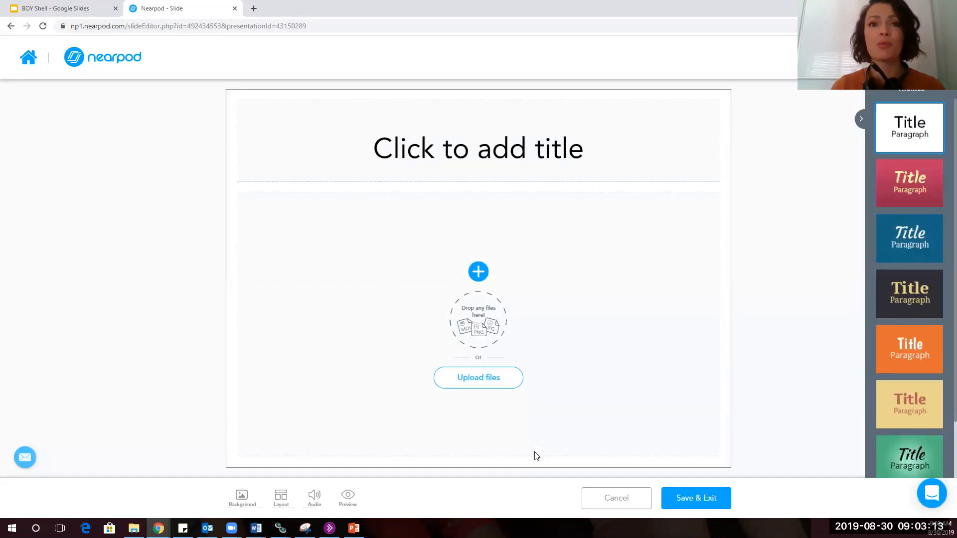
left_click(314, 496)
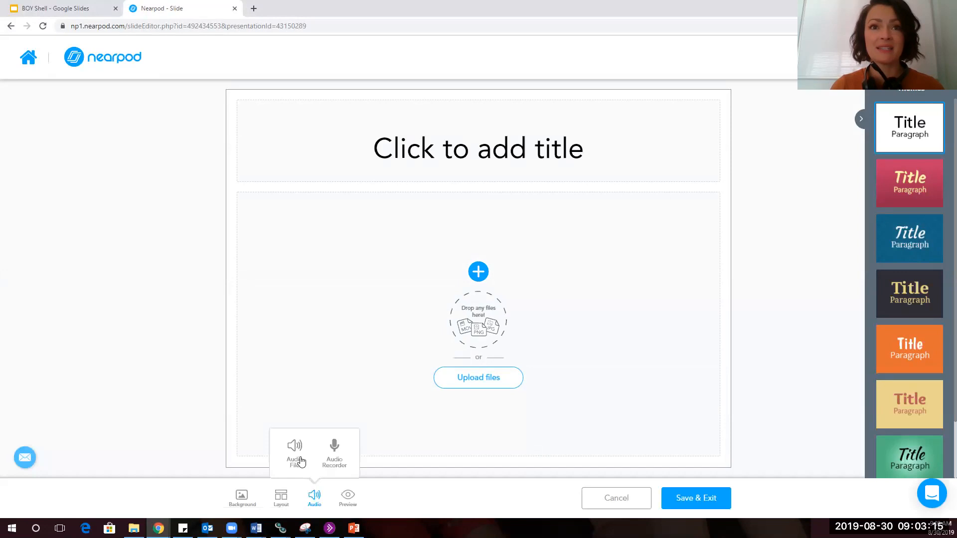
left_click(341, 454)
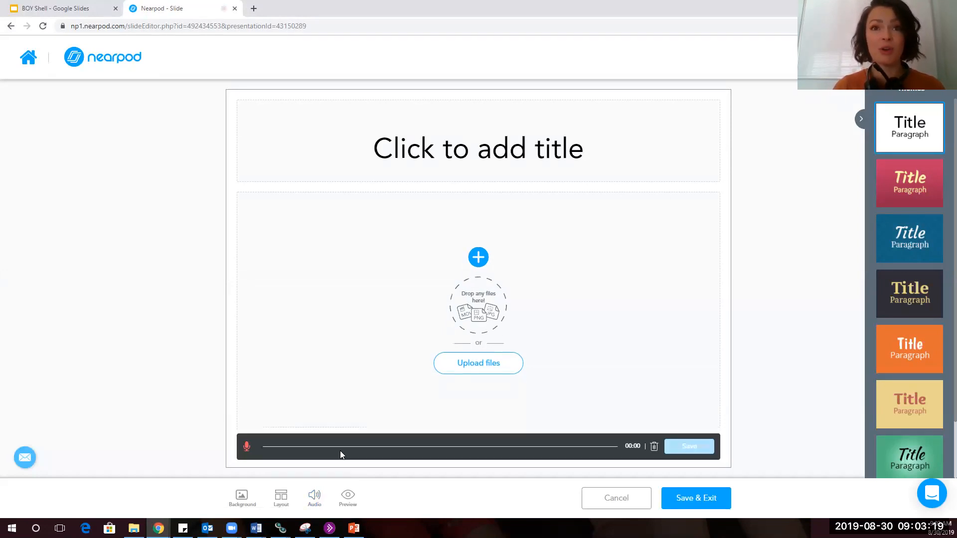
left_click(247, 447)
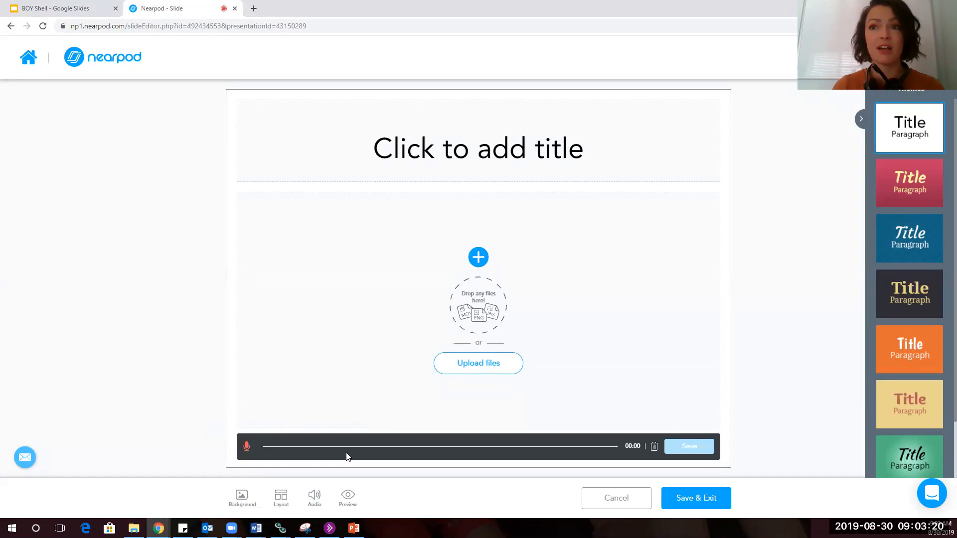
left_click(627, 503)
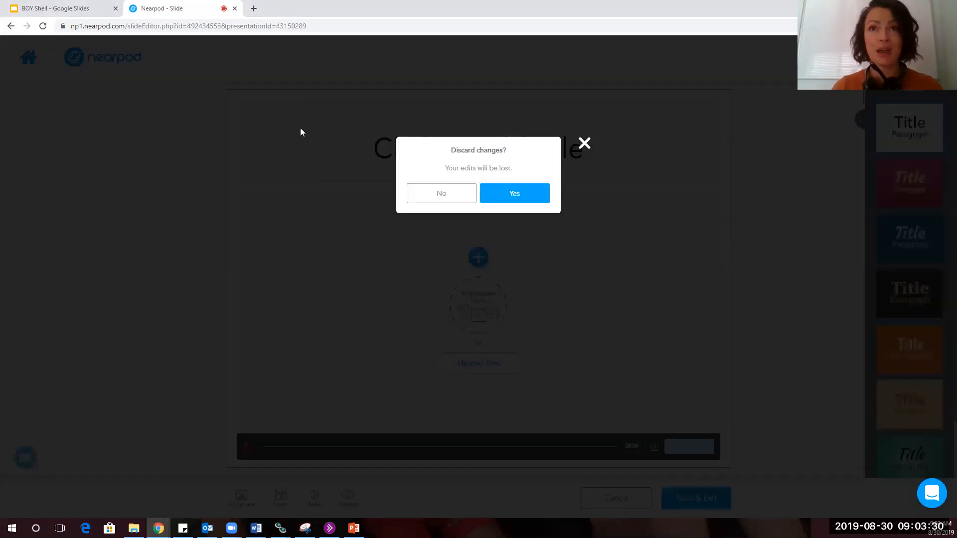
left_click(435, 195)
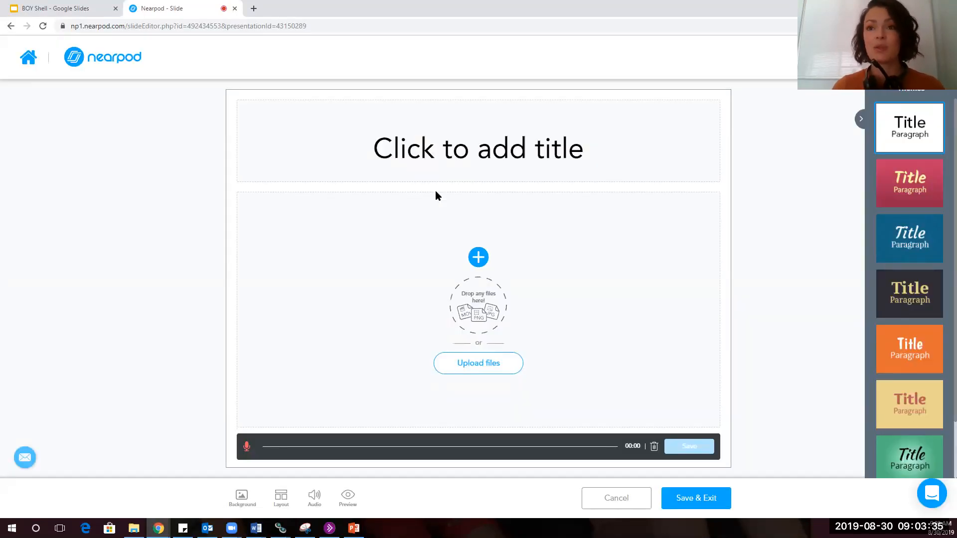
left_click(634, 501)
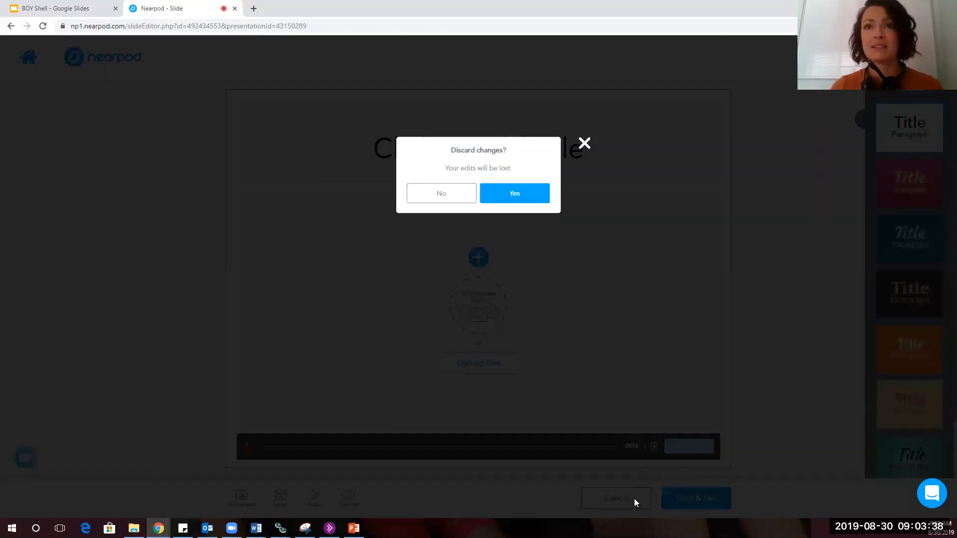
left_click(516, 194)
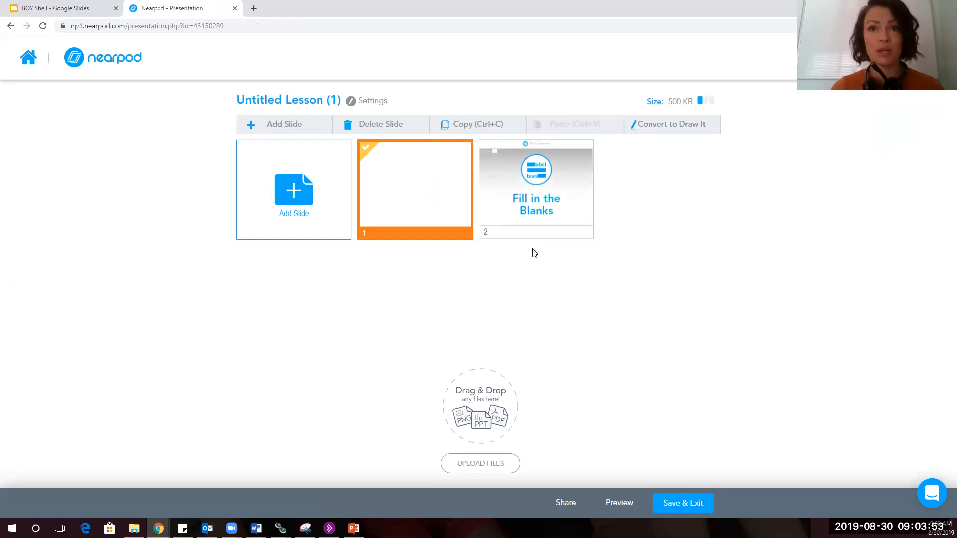
Upload Not Quite Narwhal.pdf to the lesson as individual slides.
left_click(480, 463)
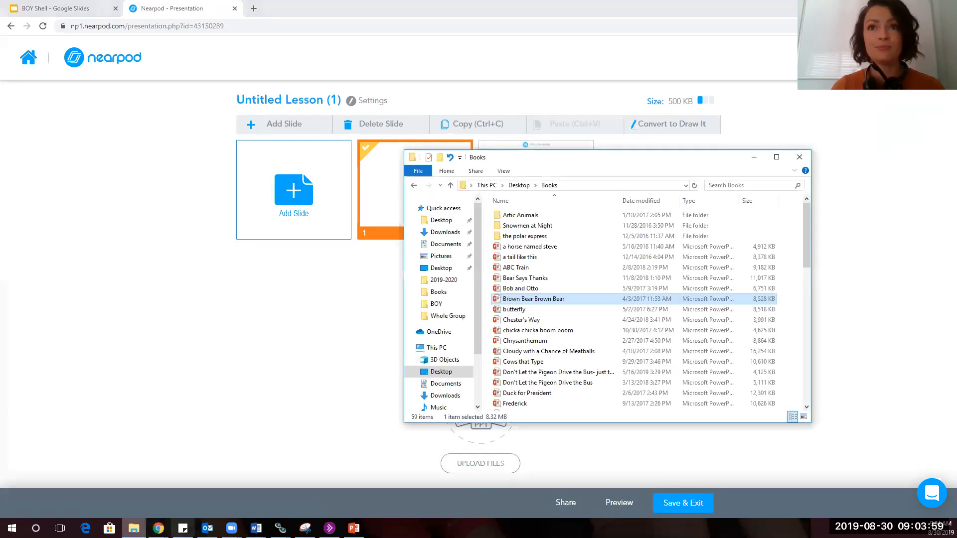
left_click_drag(496, 299, 329, 318)
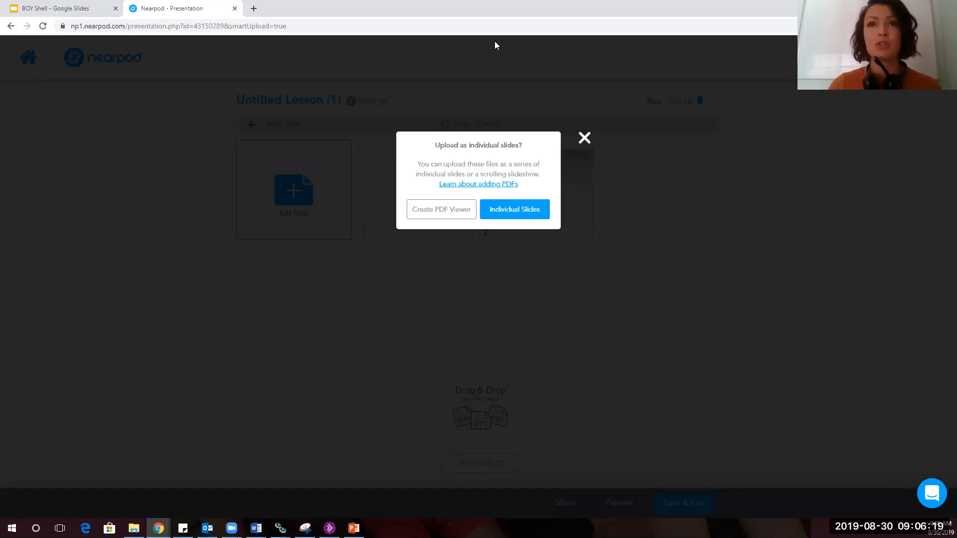
left_click(507, 215)
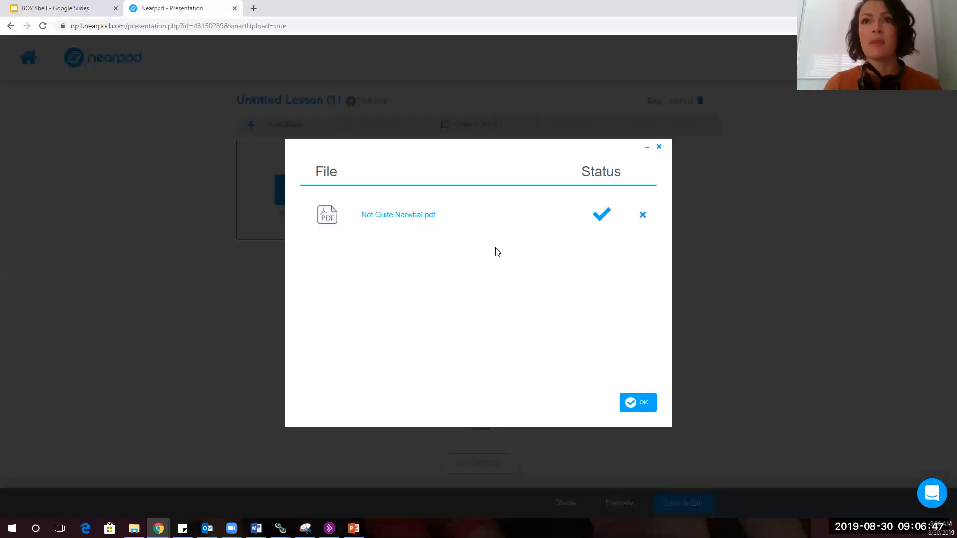
left_click(637, 408)
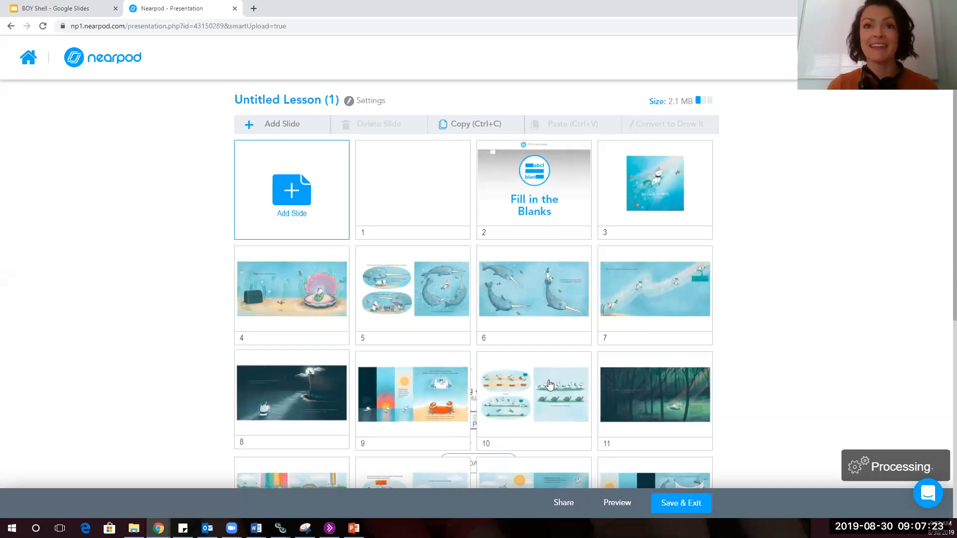
scroll(561, 370, "down", 3)
scroll(561, 369, "down", 3)
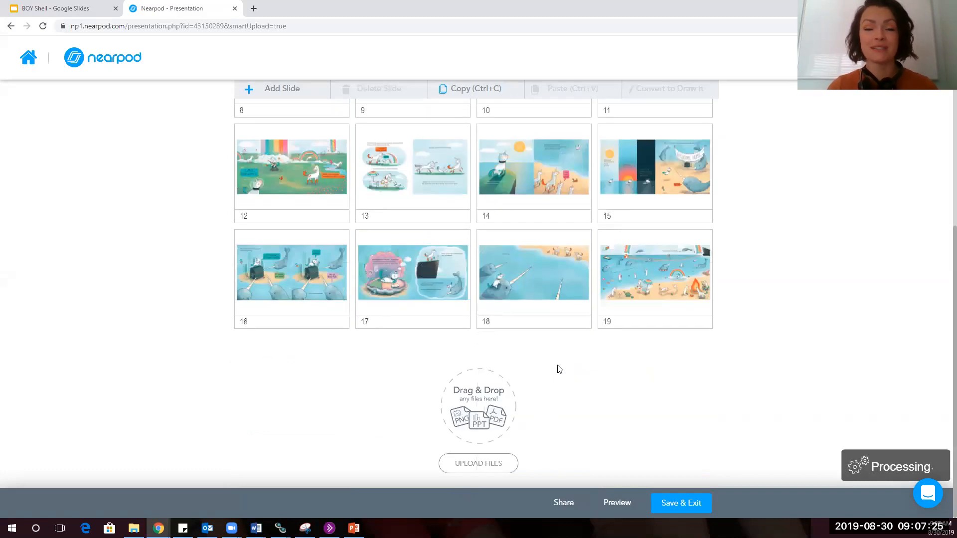
scroll(559, 369, "up", 6)
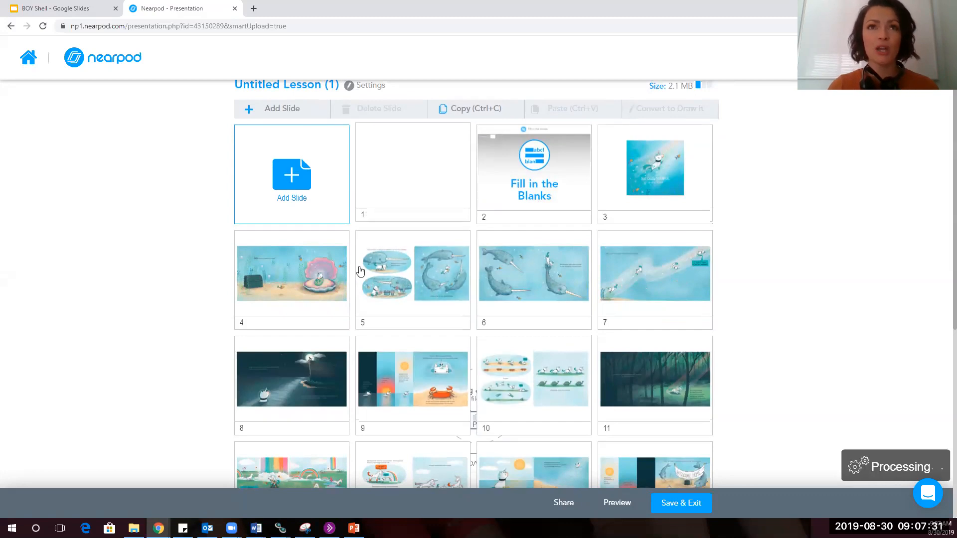
Add a Slideshow slide to the lesson from the Bob and Otto PowerPoint file in the Books folder.
left_click(293, 172)
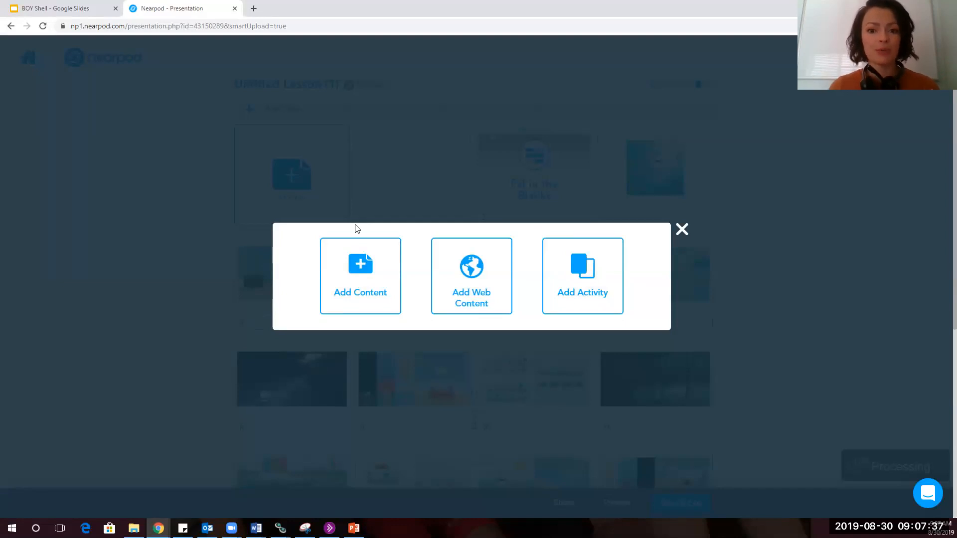
left_click(365, 283)
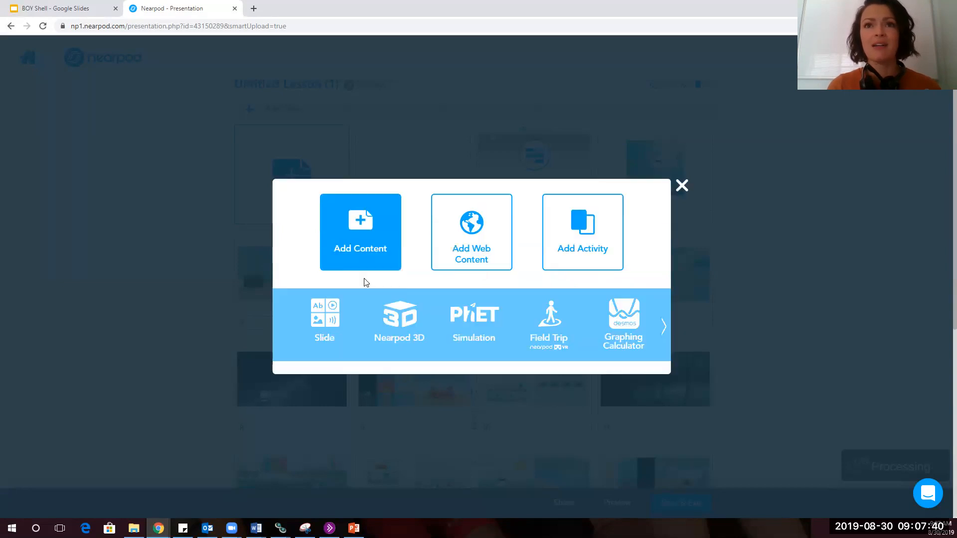
left_click(663, 329)
left_click(663, 329)
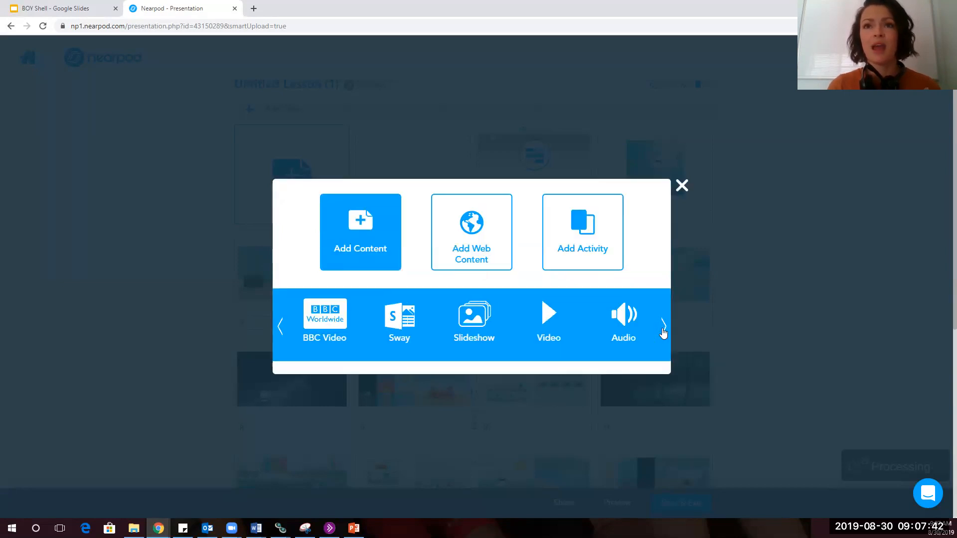
left_click(475, 325)
left_click(389, 332)
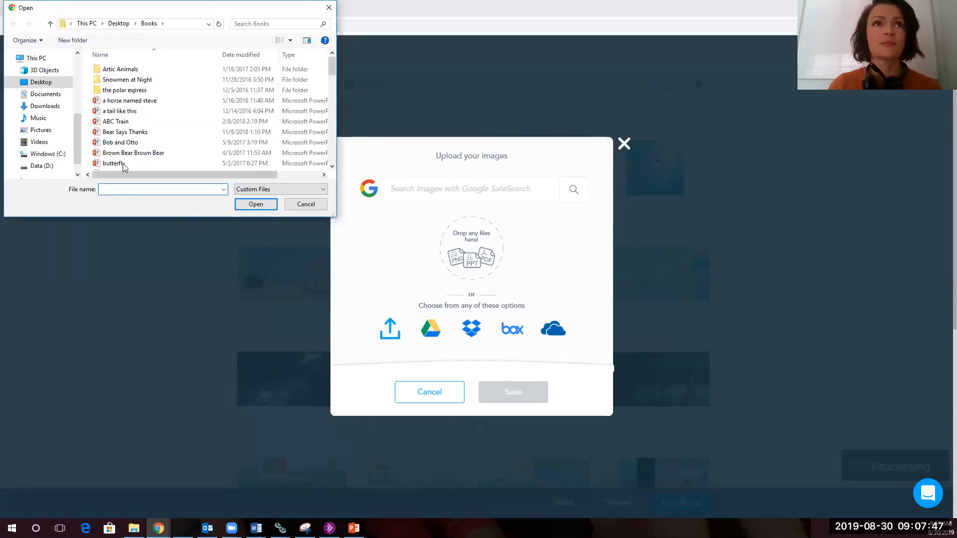
left_click(121, 143)
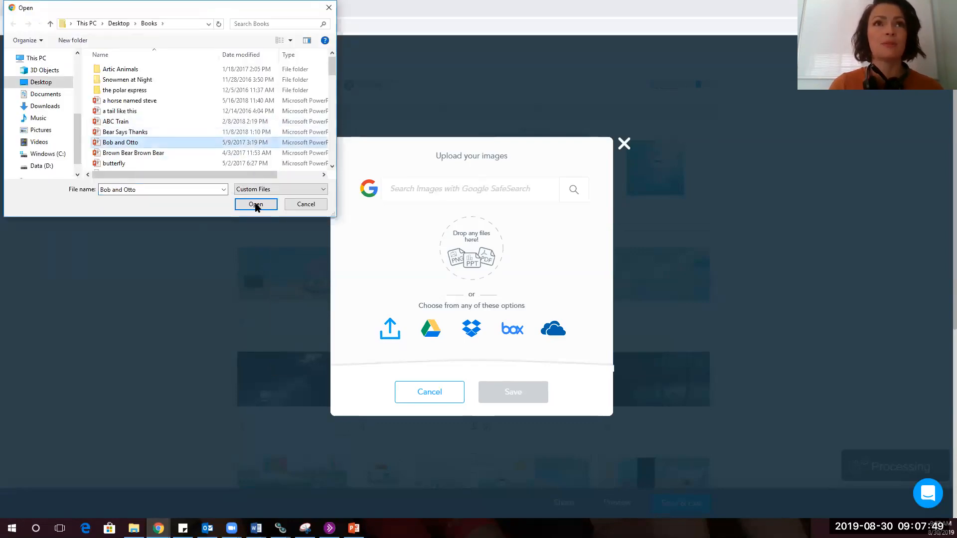
left_click(256, 203)
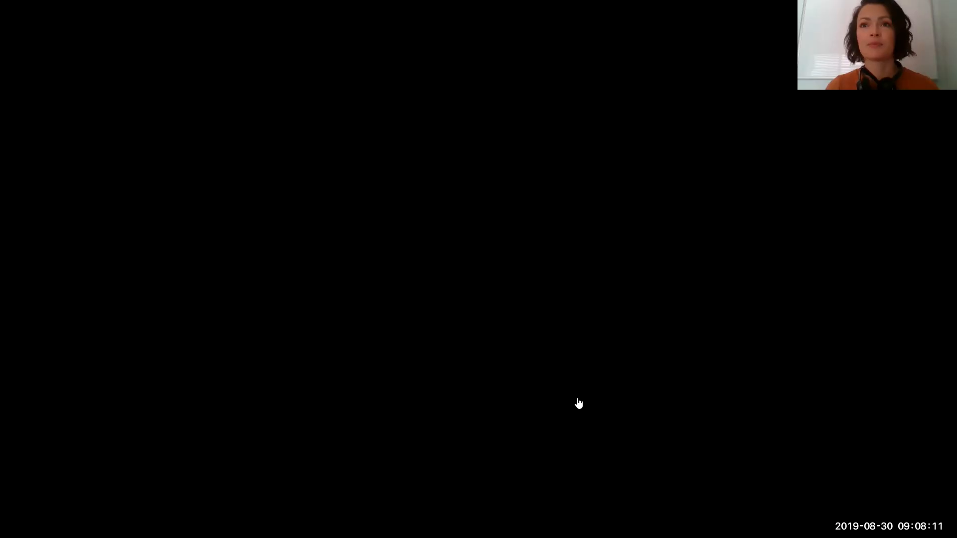
Preview the lesson as a student, paging from the Fill in the Blanks activity through the book pages to the Slideshow.
scroll(532, 357, "down", 2)
scroll(532, 358, "down", 5)
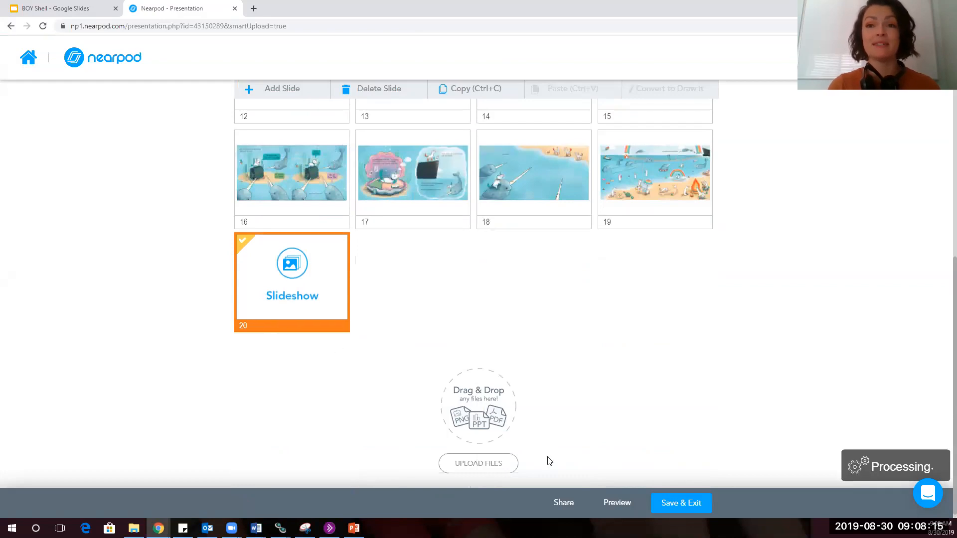
left_click(631, 504)
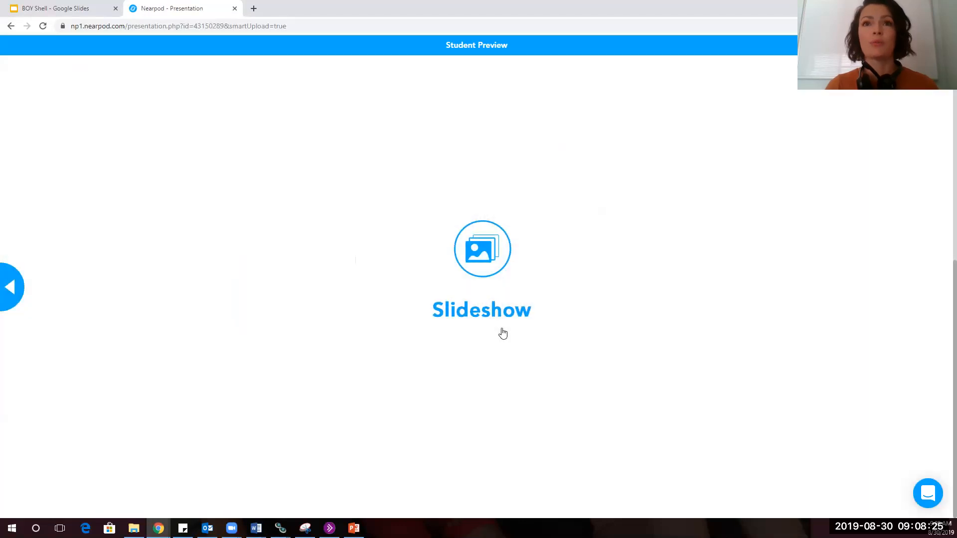
left_click(919, 292)
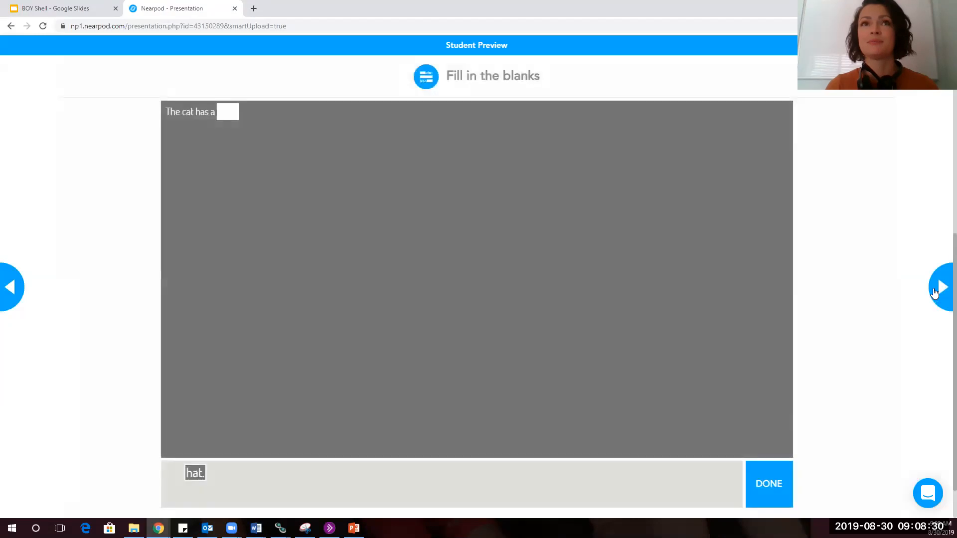
left_click(943, 292)
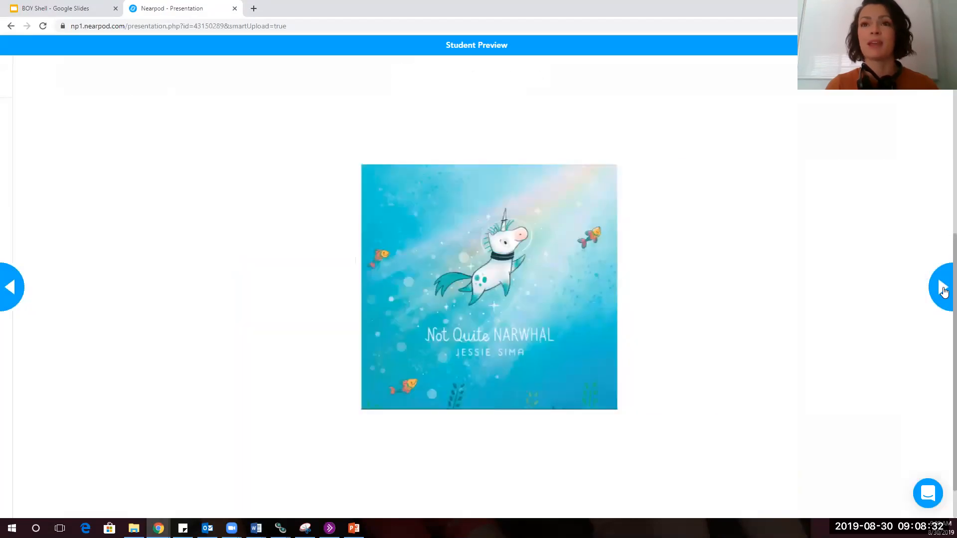
left_click(942, 288)
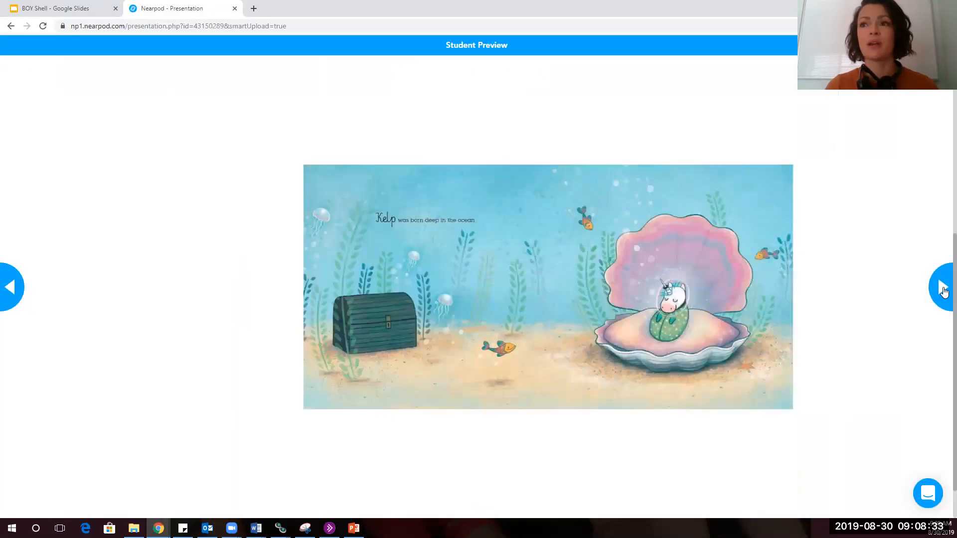
left_click(942, 288)
left_click(942, 288)
left_click(942, 288)
left_click(943, 288)
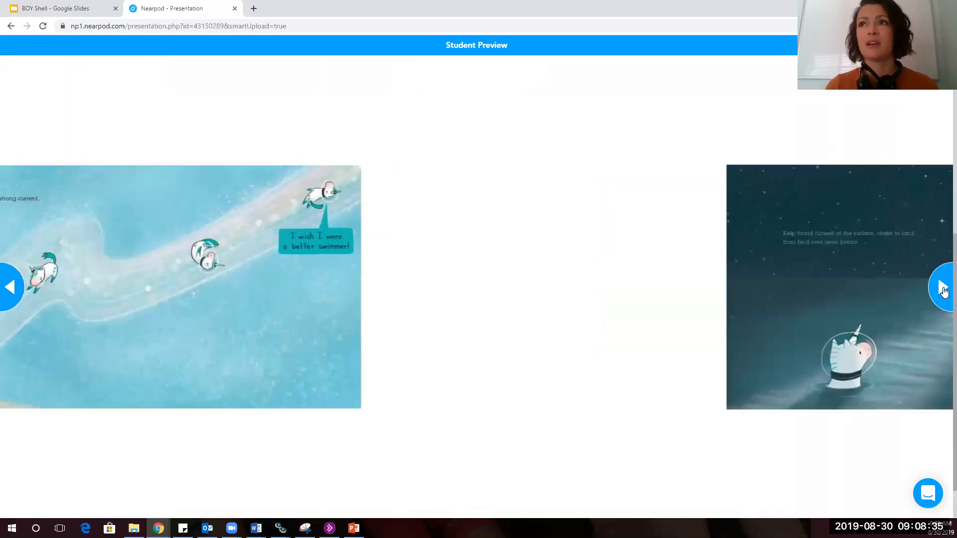
left_click(942, 288)
left_click(943, 289)
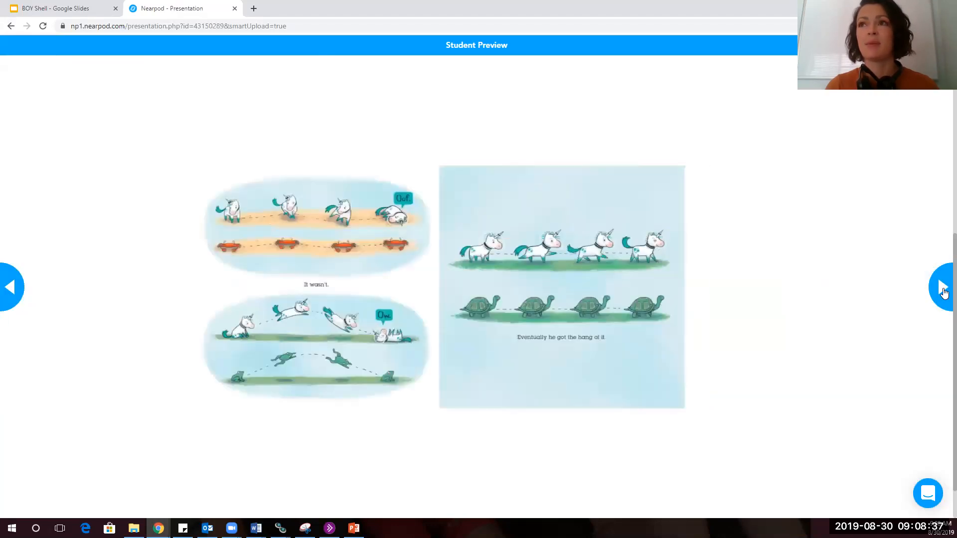
left_click(942, 289)
left_click(942, 289)
left_click(943, 289)
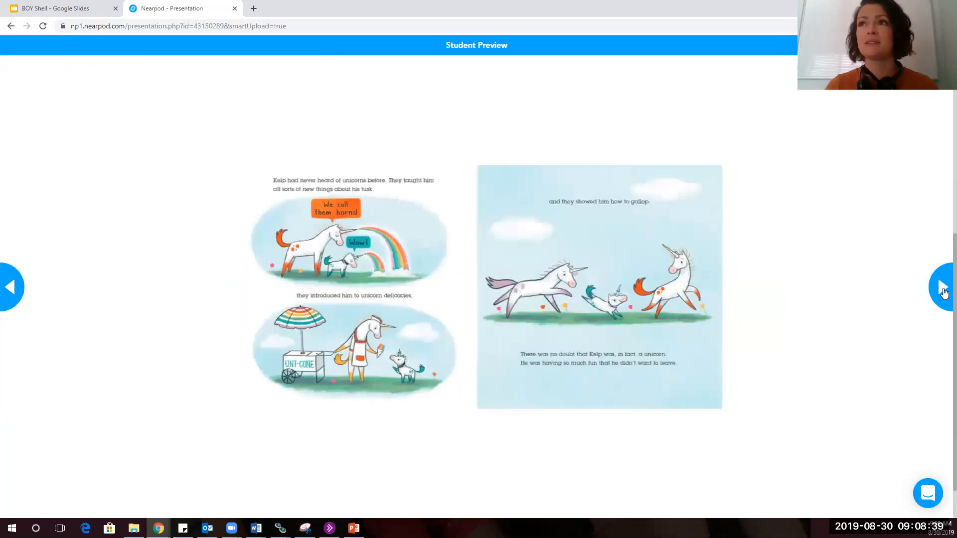
left_click(943, 289)
left_click(942, 289)
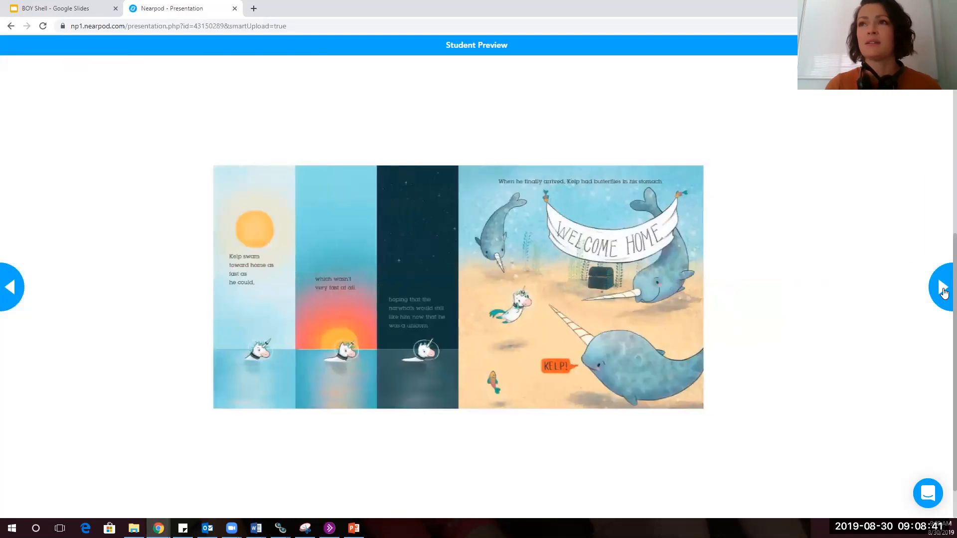
left_click(942, 290)
left_click(942, 289)
left_click(942, 289)
left_click(942, 289)
left_click(942, 290)
left_click(942, 292)
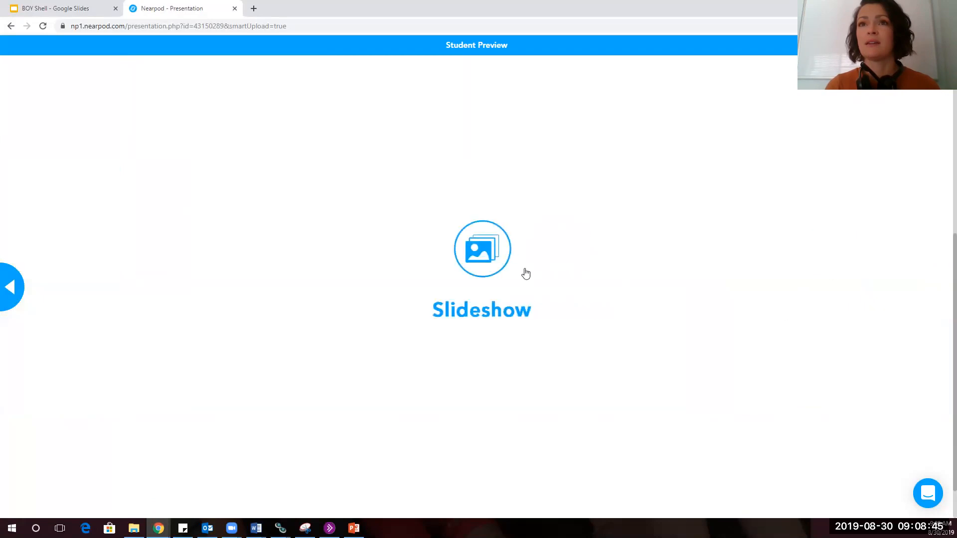
left_click(479, 265)
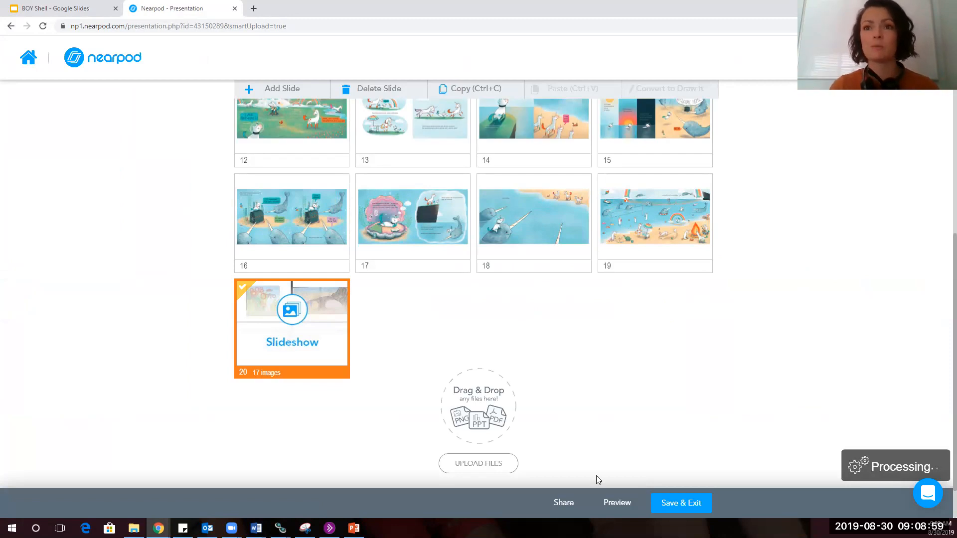
Save and exit the lesson with the title Demo, the grade Kinder and the subject Fine Arts.
left_click(686, 505)
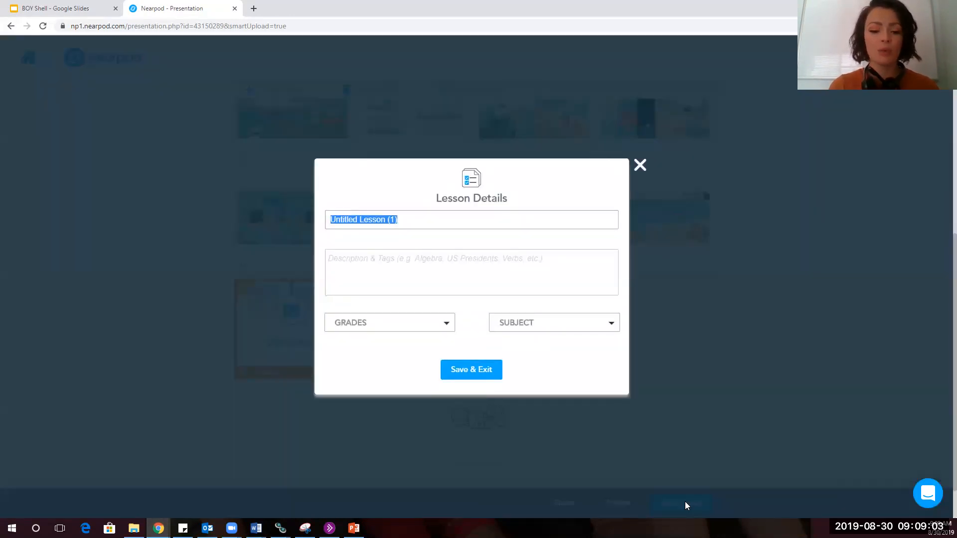
type("Demo")
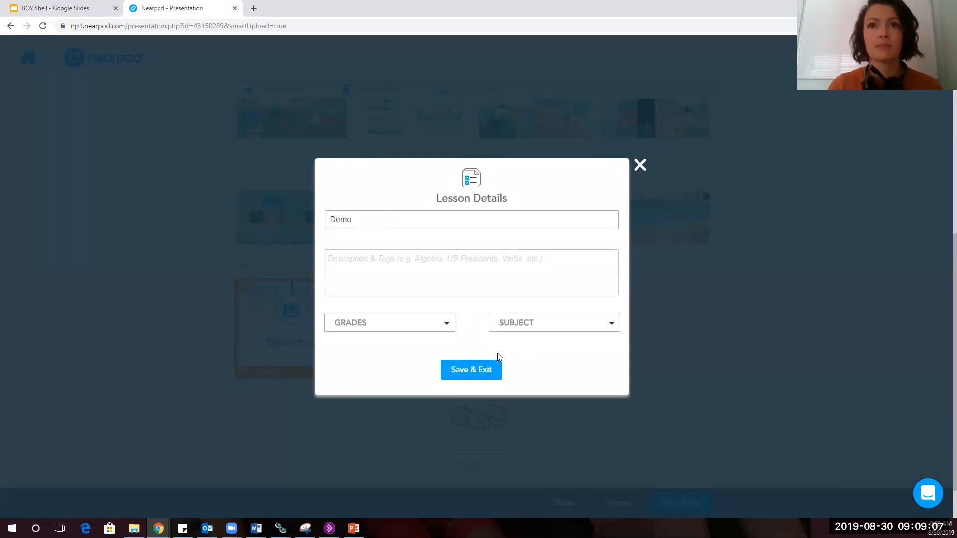
left_click(421, 325)
left_click(342, 192)
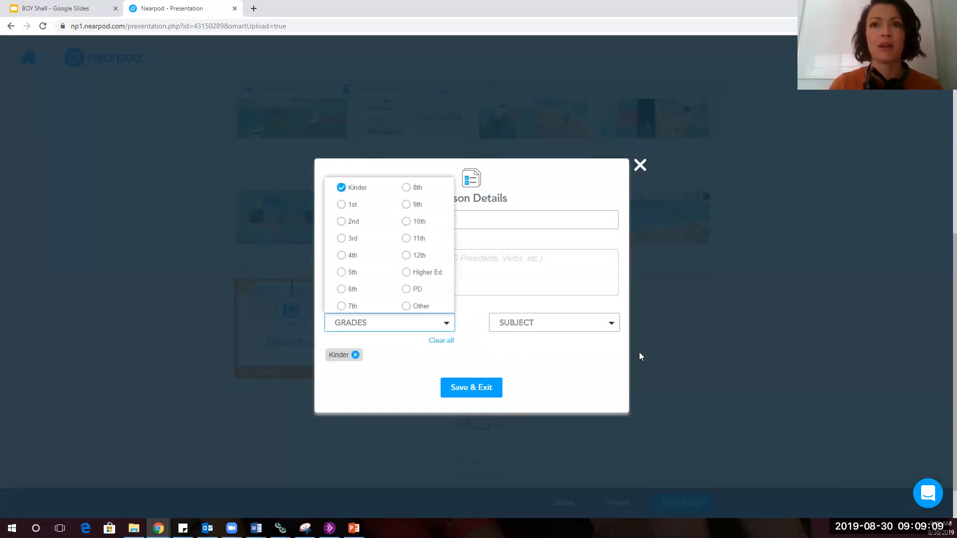
left_click(592, 326)
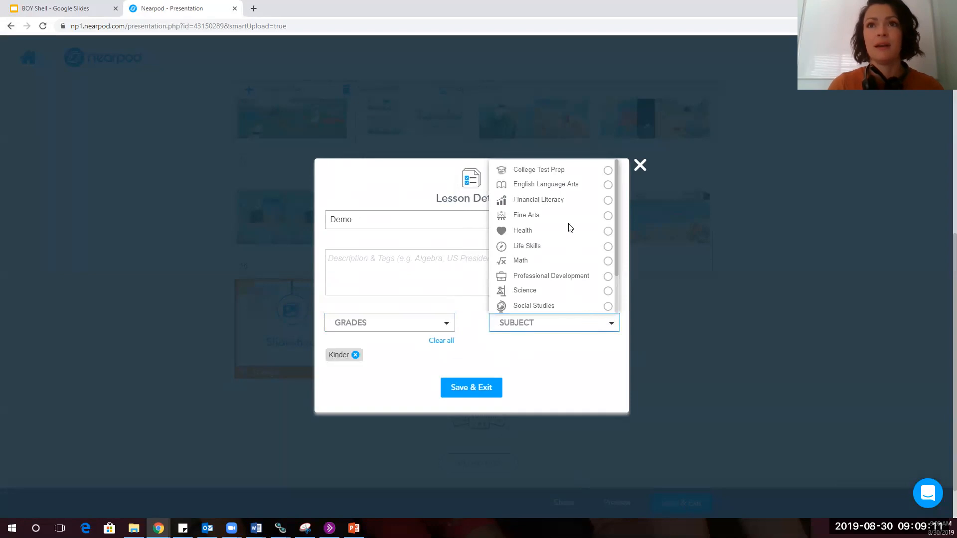
left_click(607, 216)
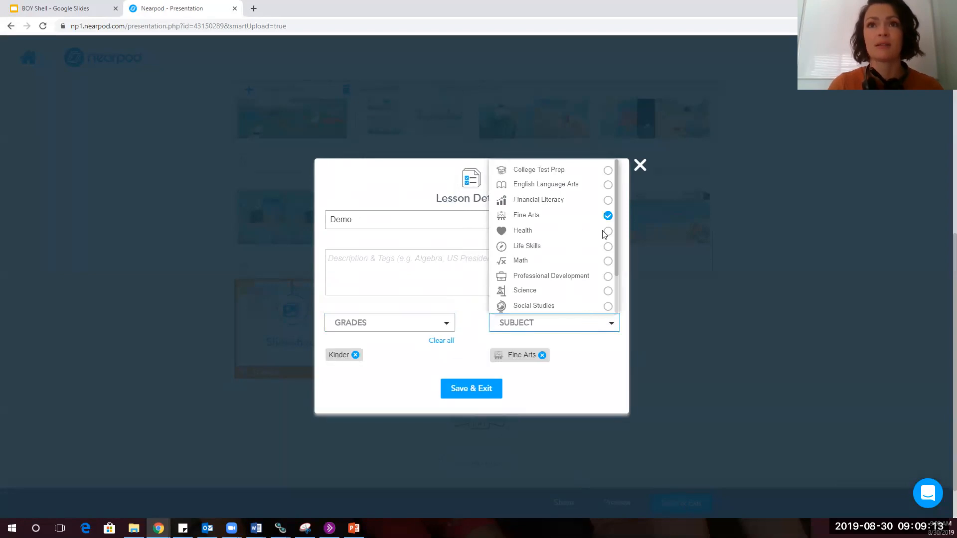
left_click(488, 393)
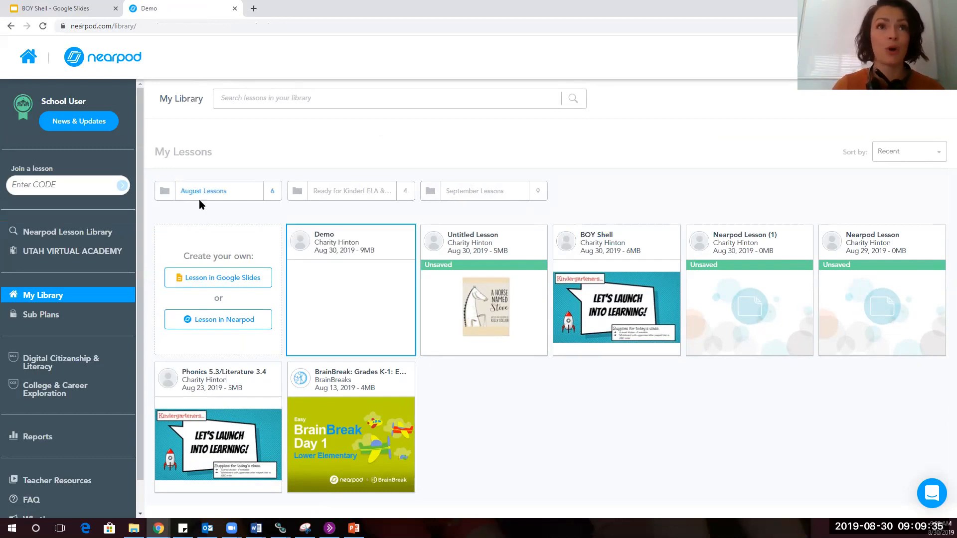
Start creating a new lesson in Google Slides from My Library.
left_click(218, 282)
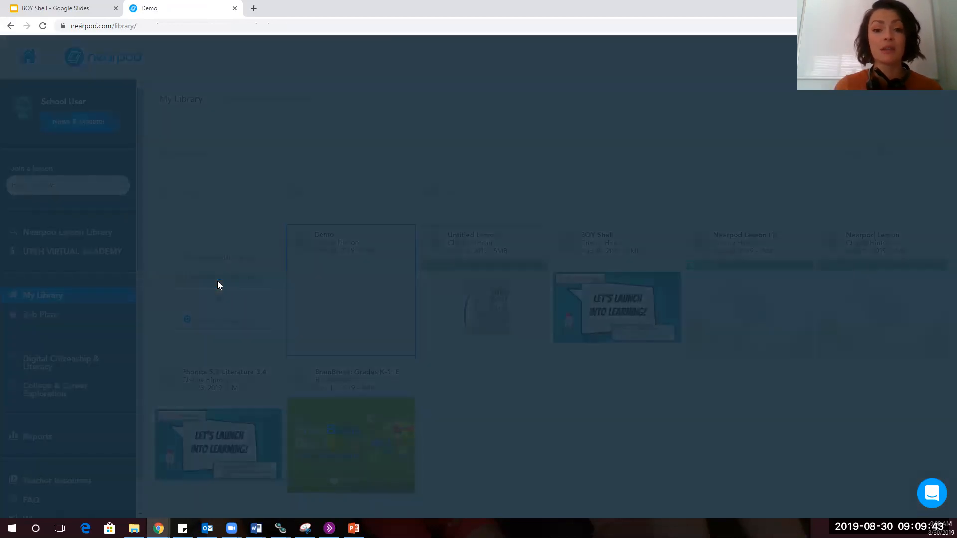